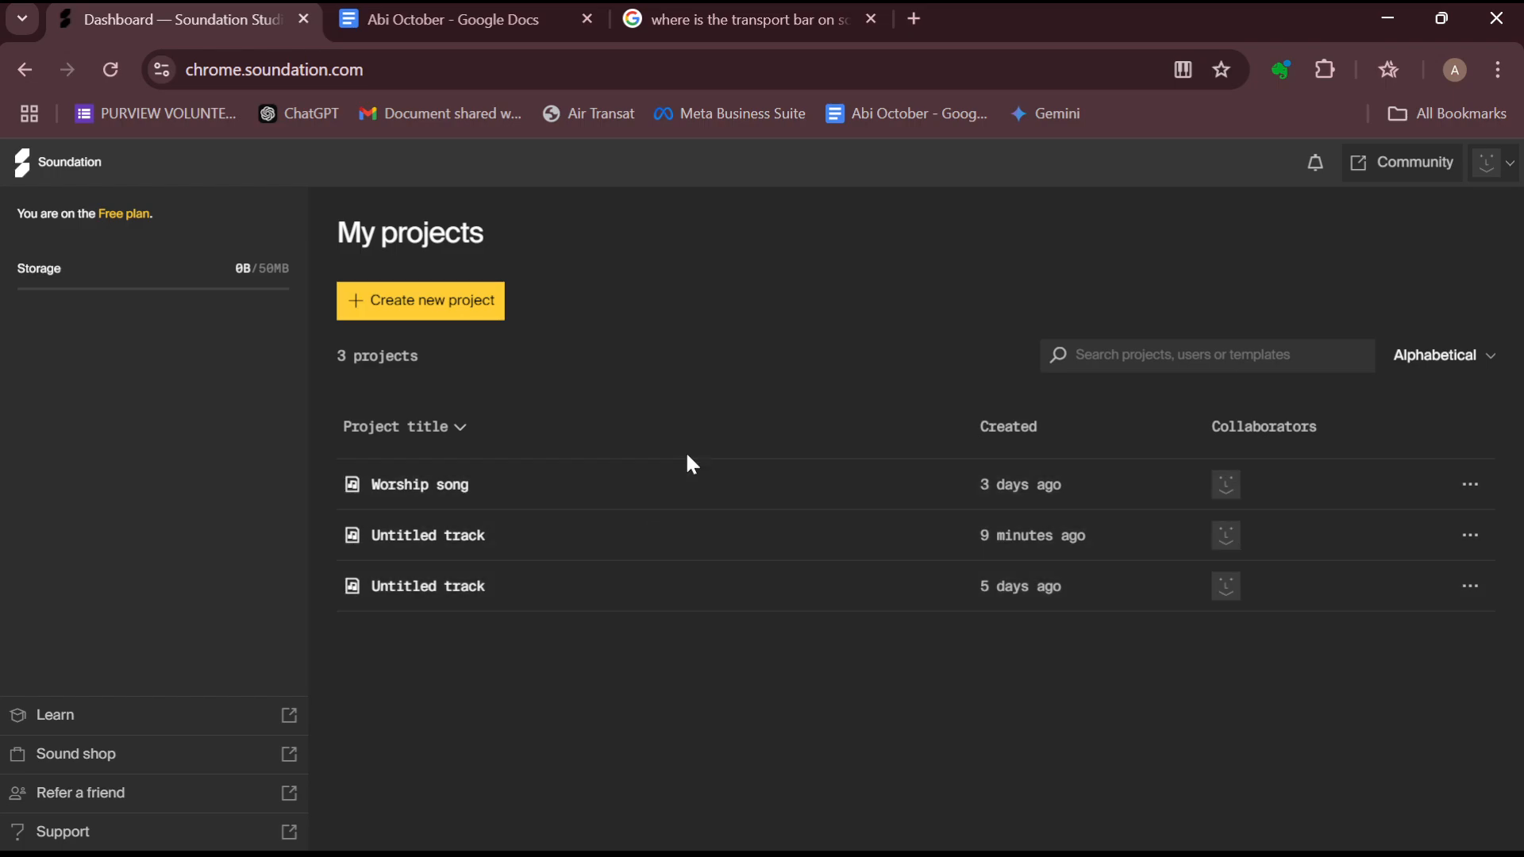
Open the Untitled track project created 9 minutes ago from the projects dashboard
click(688, 530)
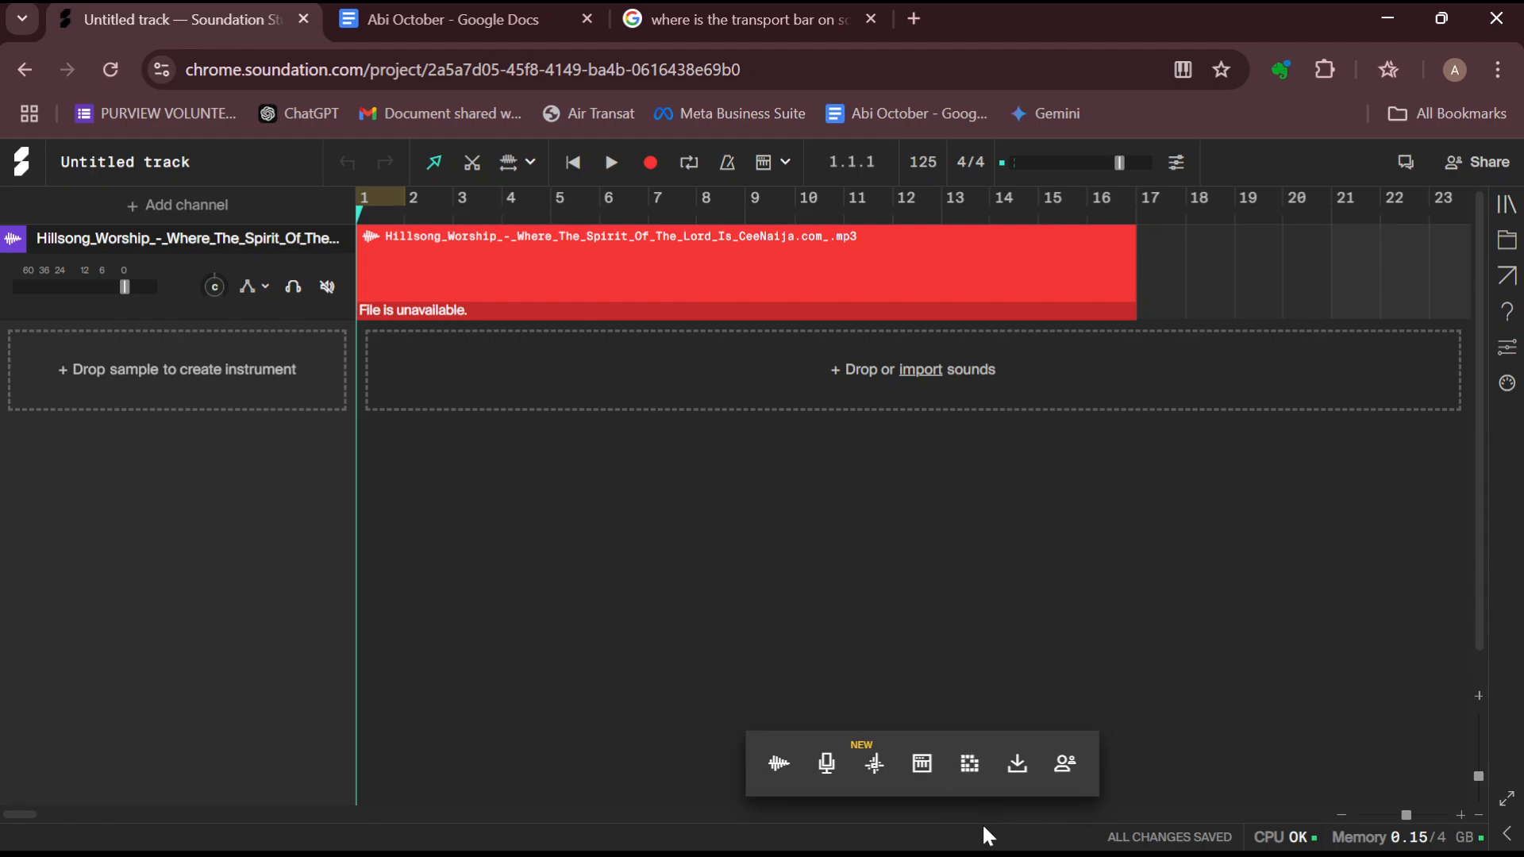
click(1017, 836)
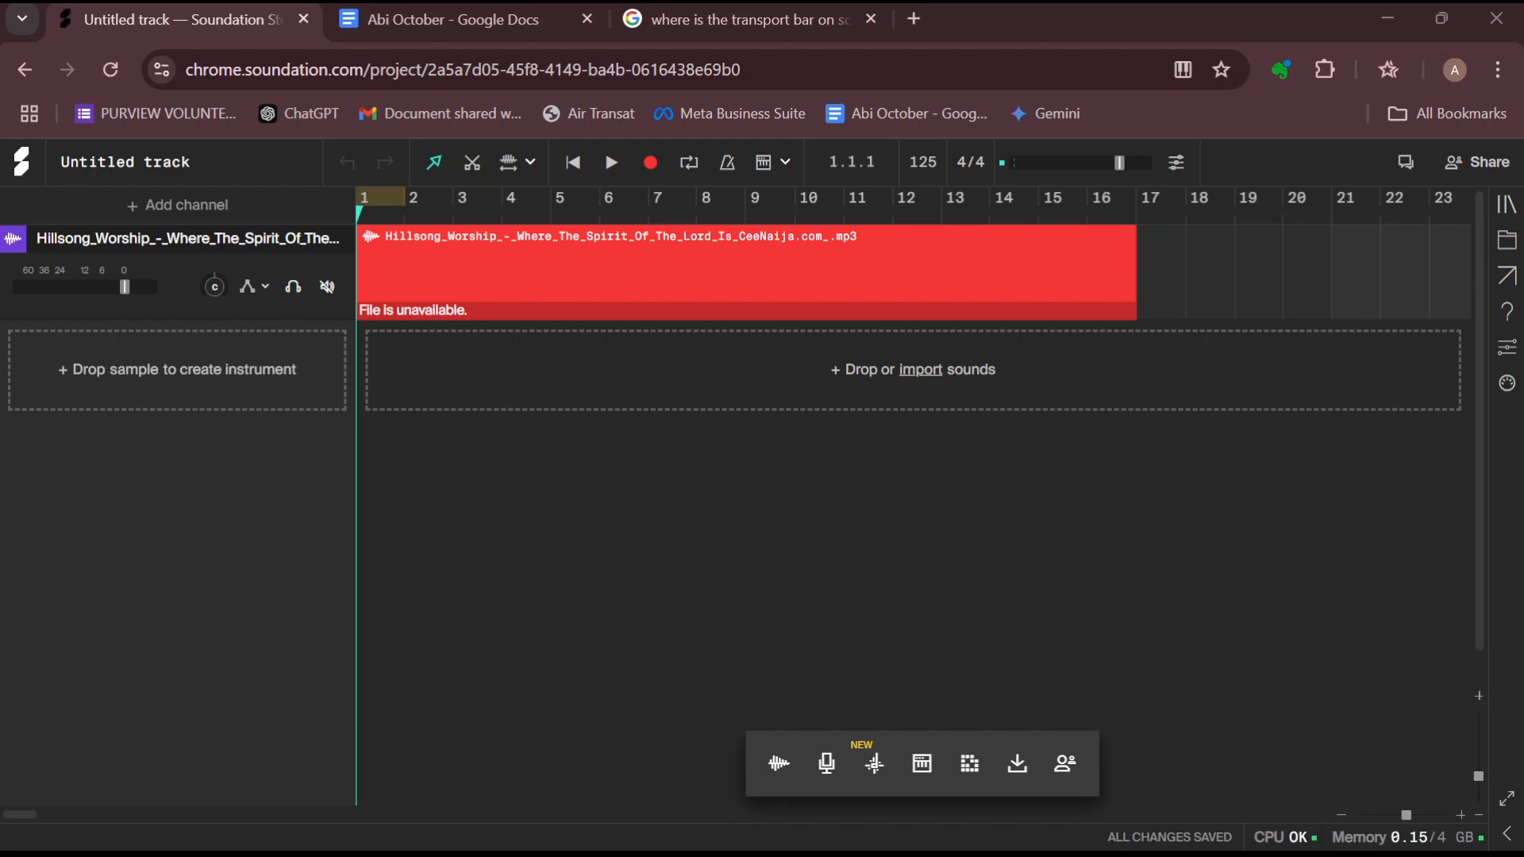
click(657, 553)
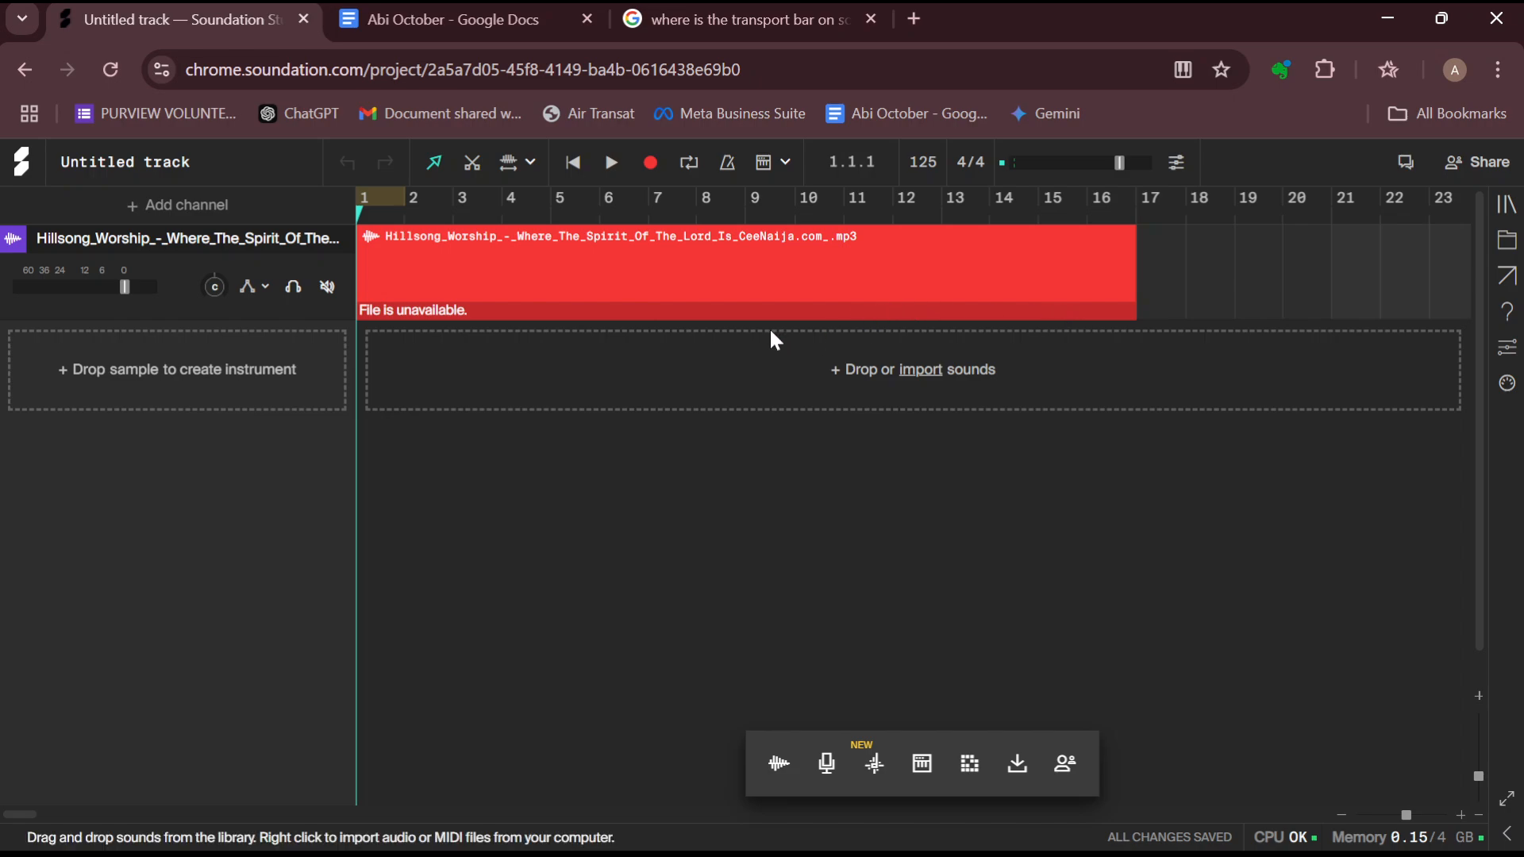
Search the sound library for drill and place the AAP Drill sample on a new track starting at bar 5
click(1508, 207)
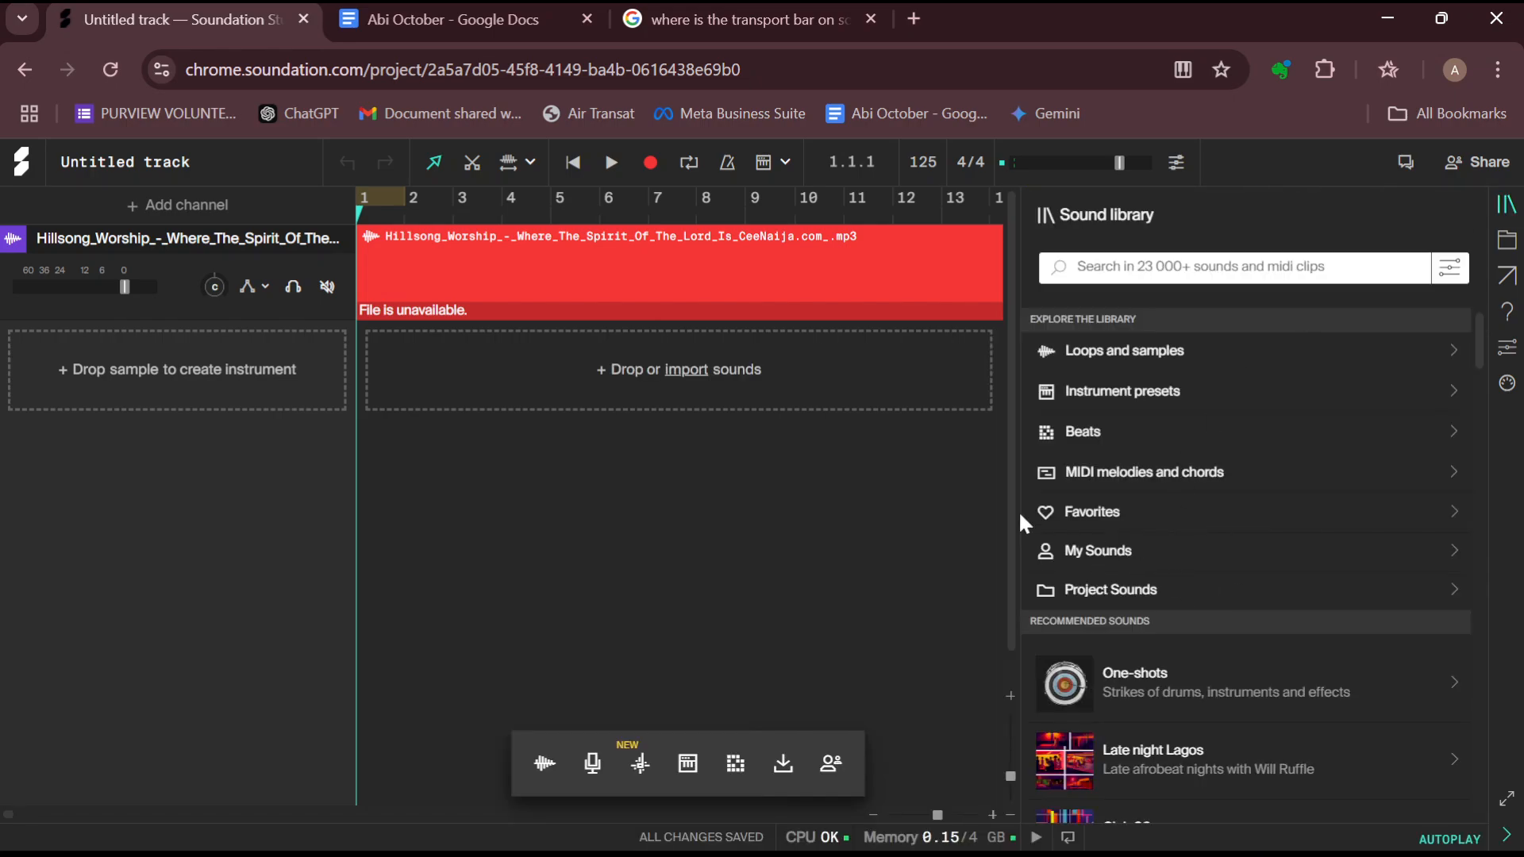
click(1160, 275)
text(dril)
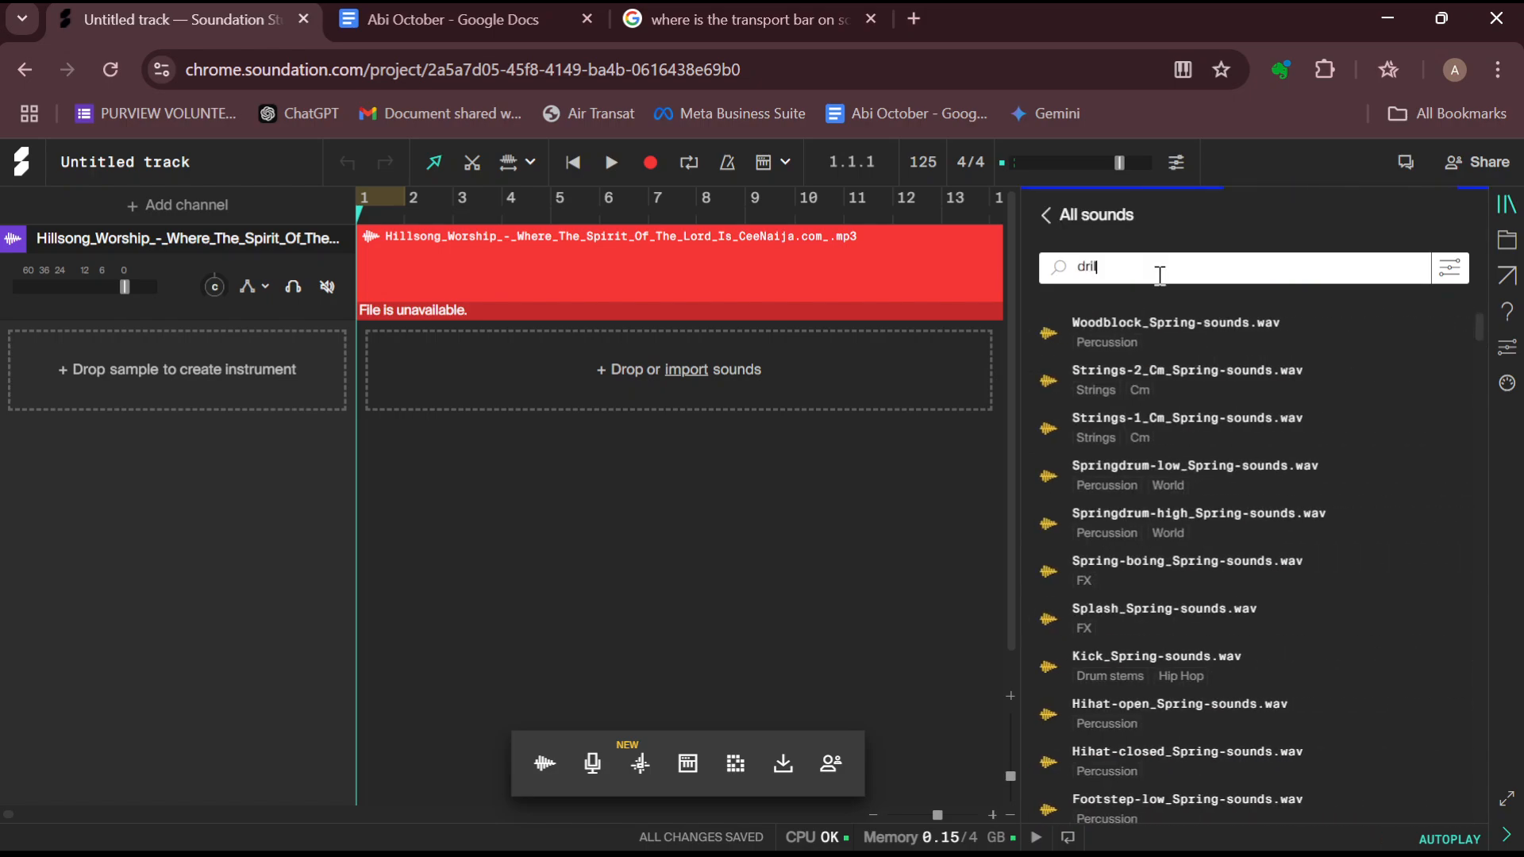
text(l)
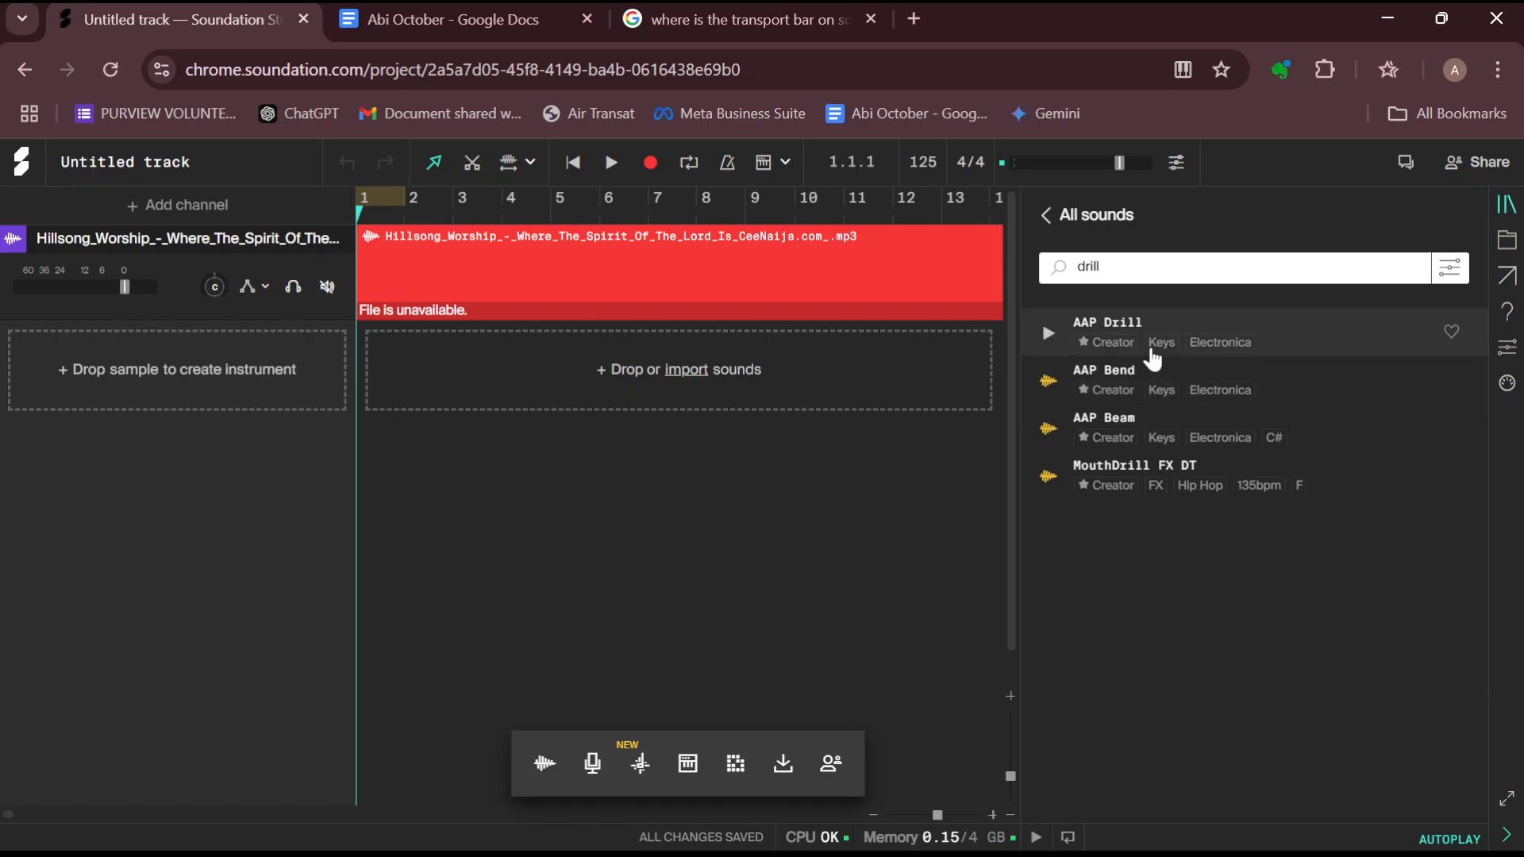
drag(1173, 344, 691, 351)
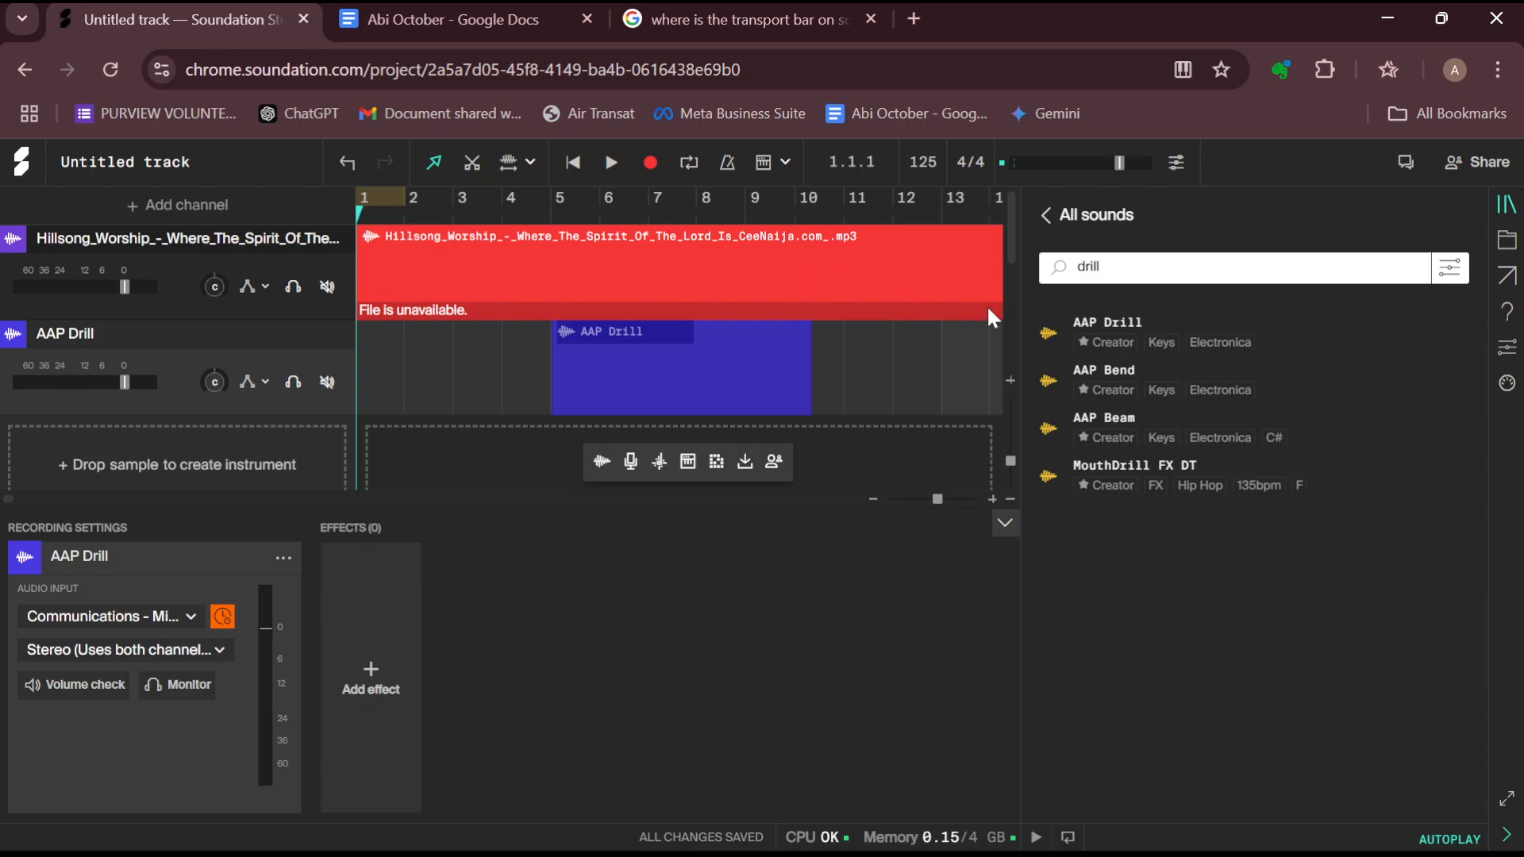
Close the sound library and set the project tempo to 150 BPM
click(1047, 215)
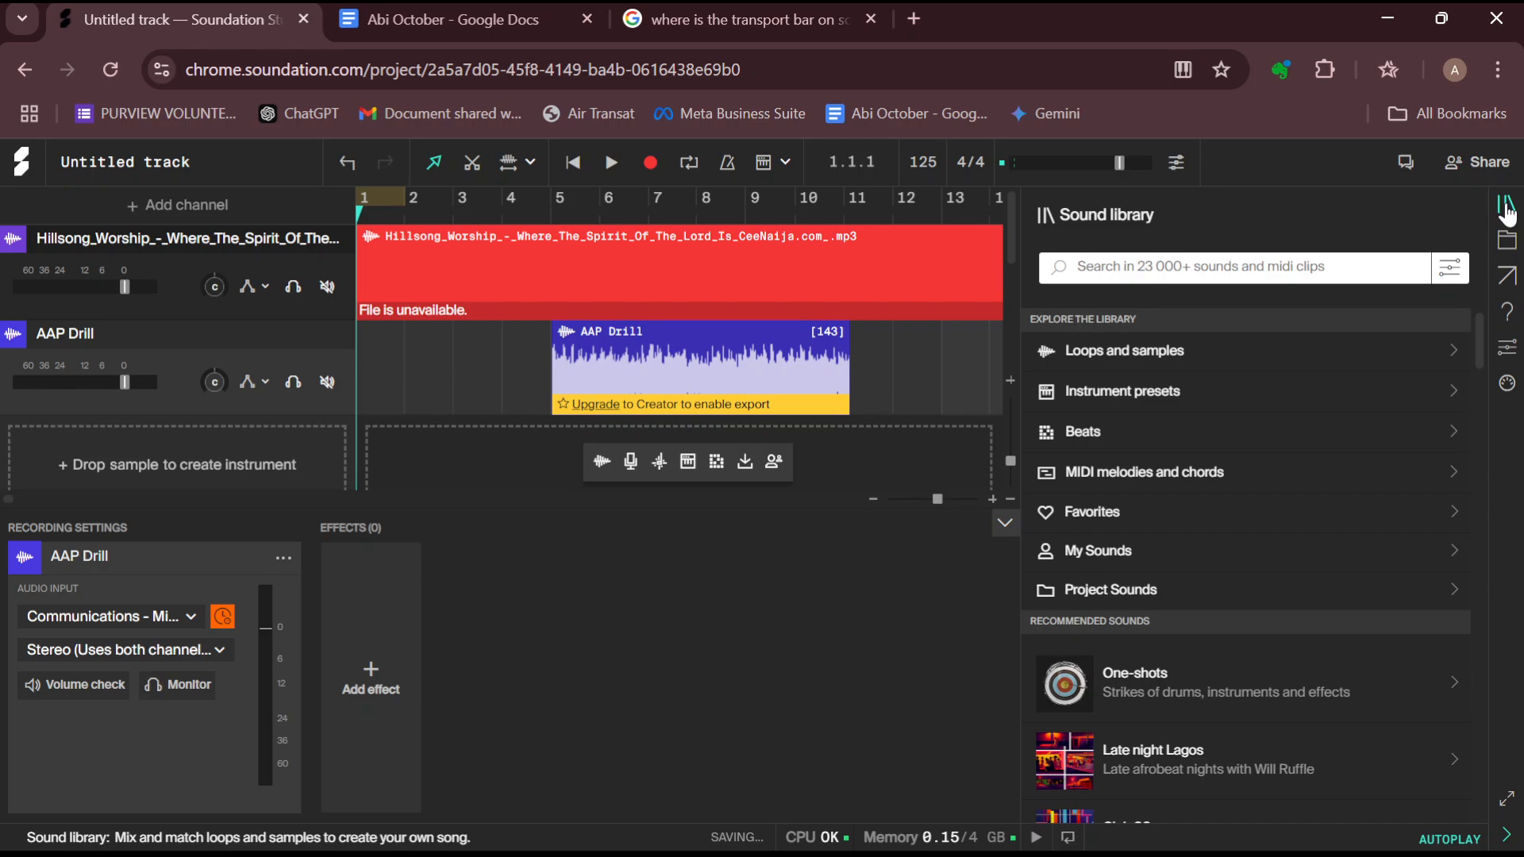
click(1507, 208)
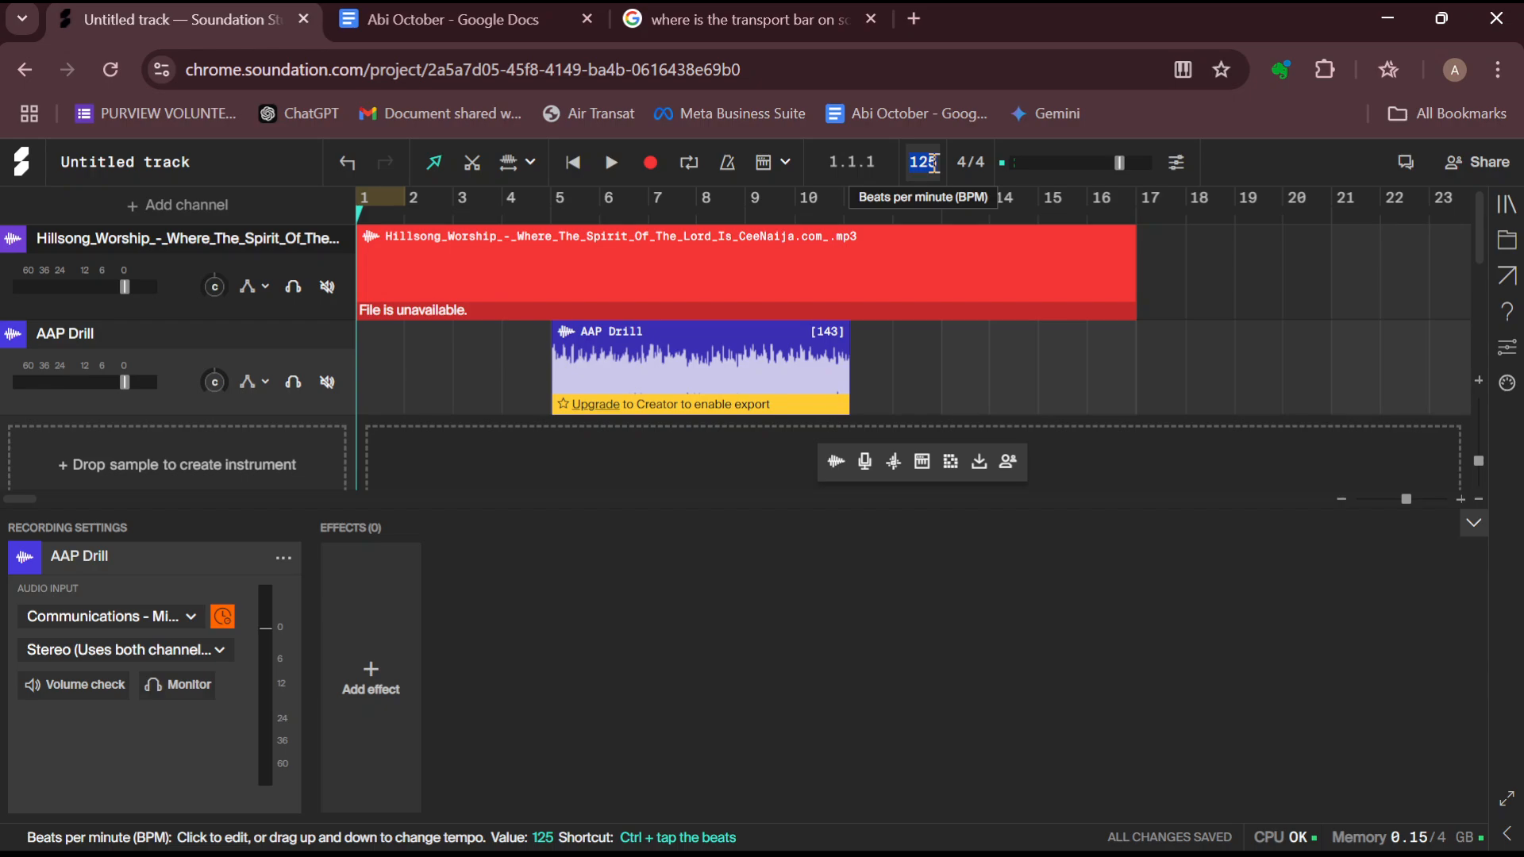
text(15)
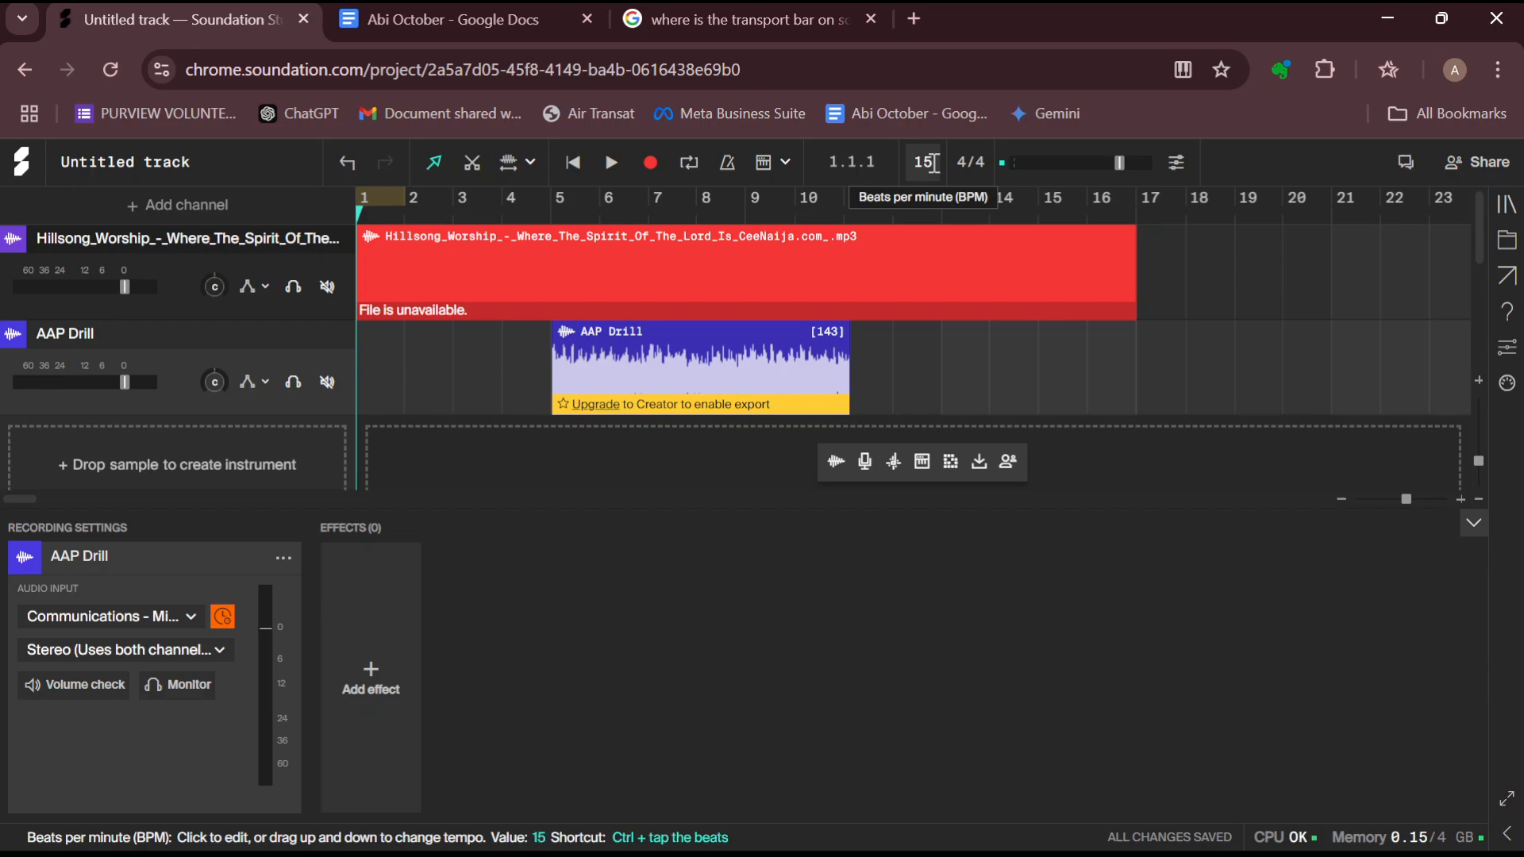
text(0)
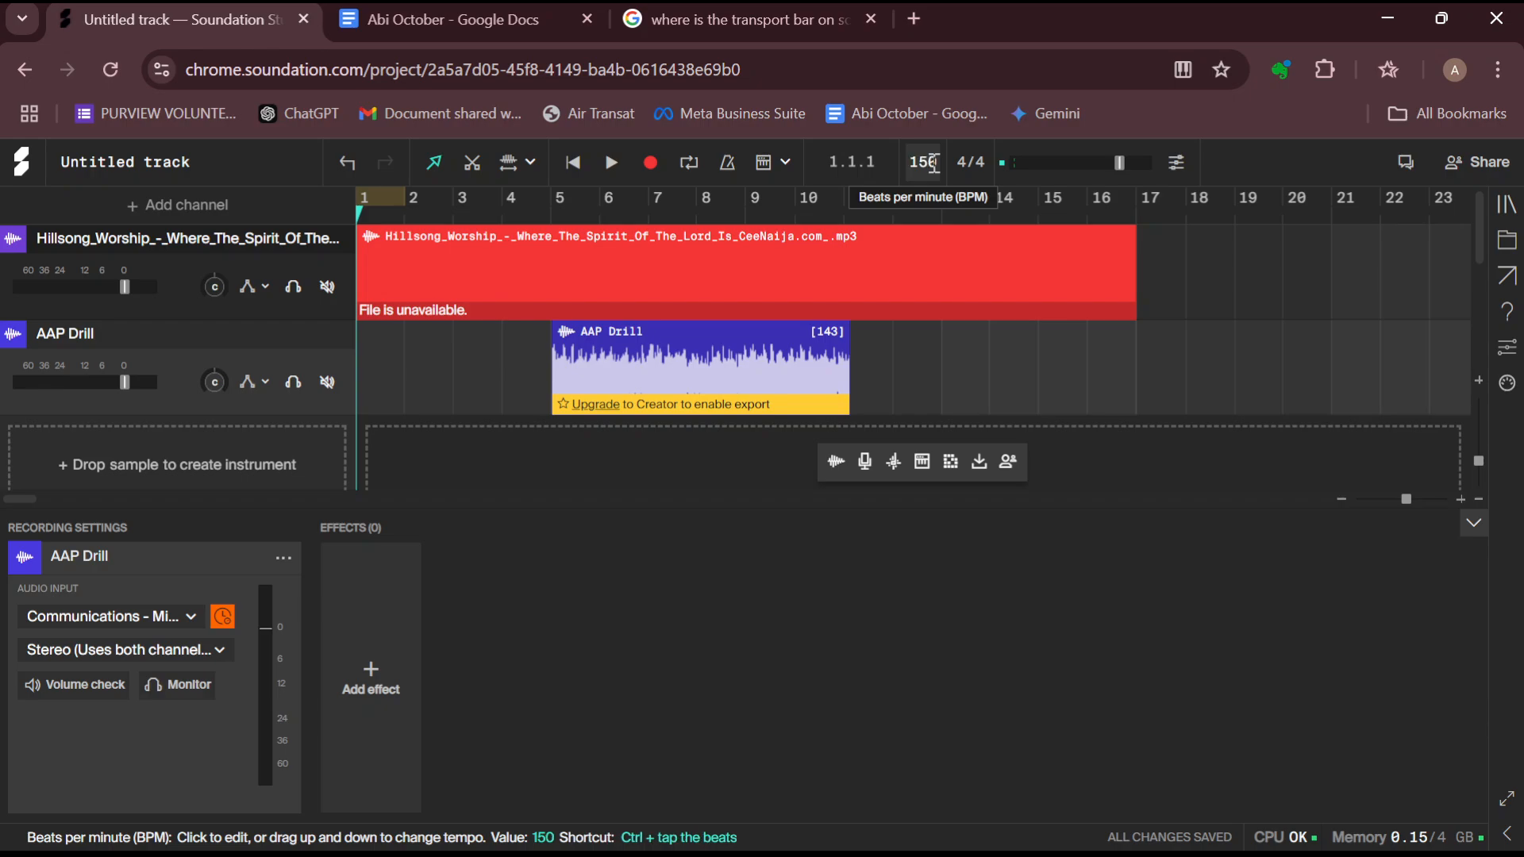
key(Return)
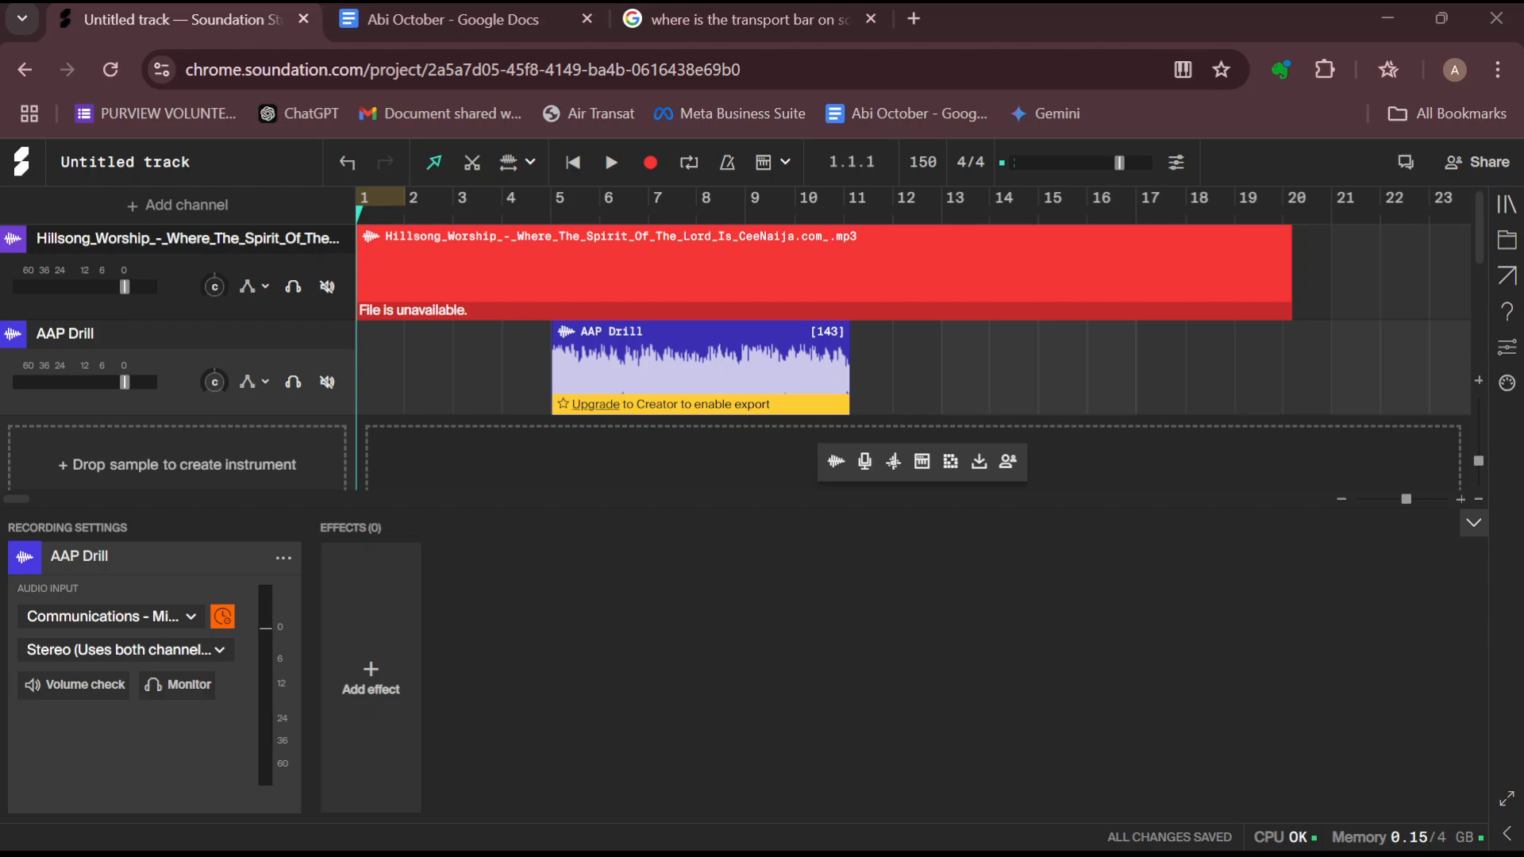
Search the sound library for bass and drop Bass-synth_G#_Cortina-cruise.wav onto the AAP Drill track near bar 10
scroll(913, 357, down, 4)
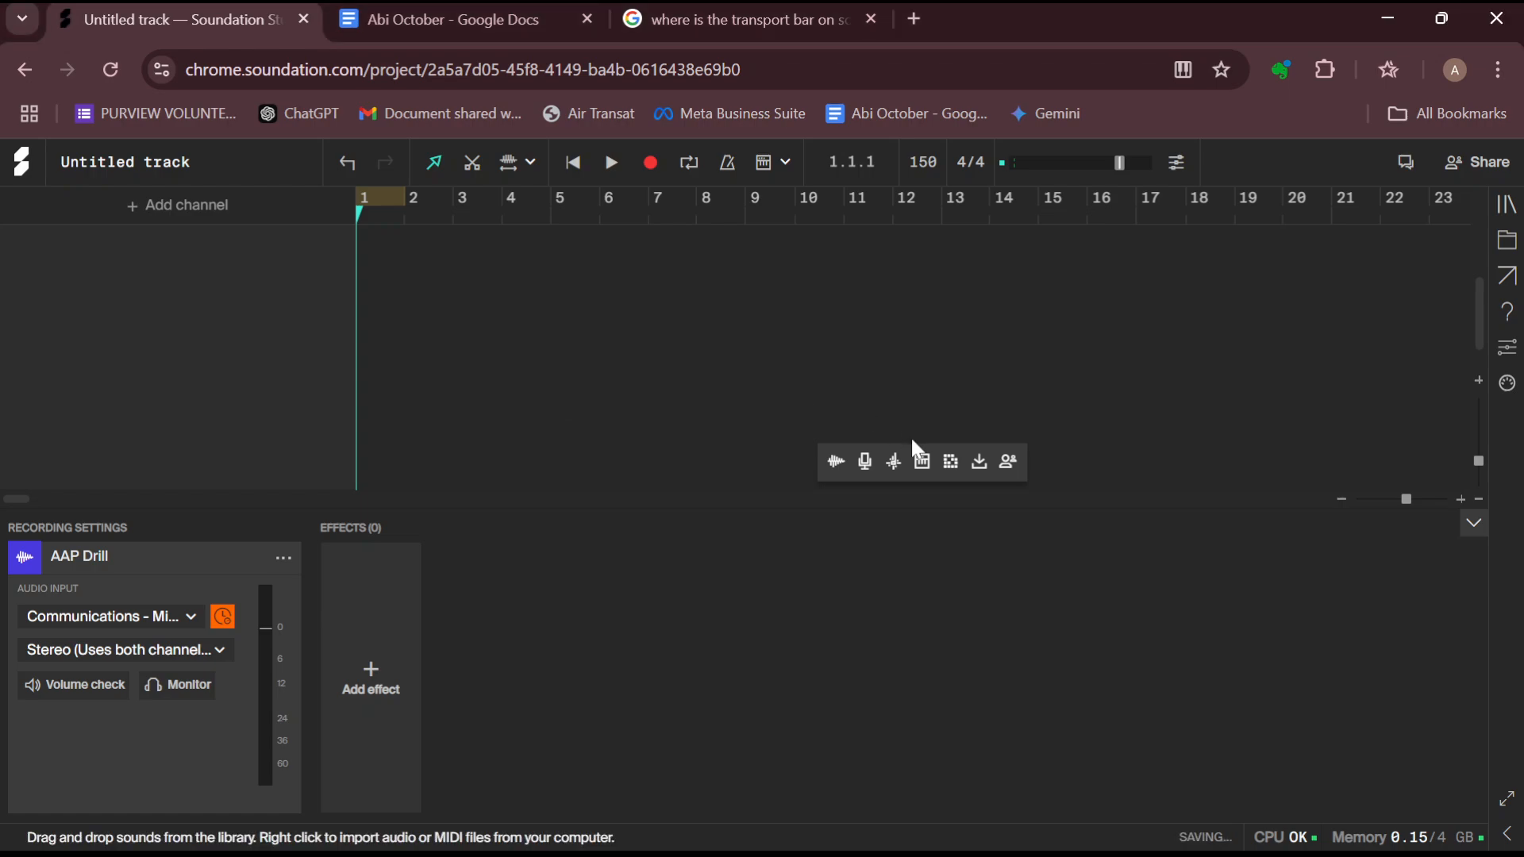
click(1507, 208)
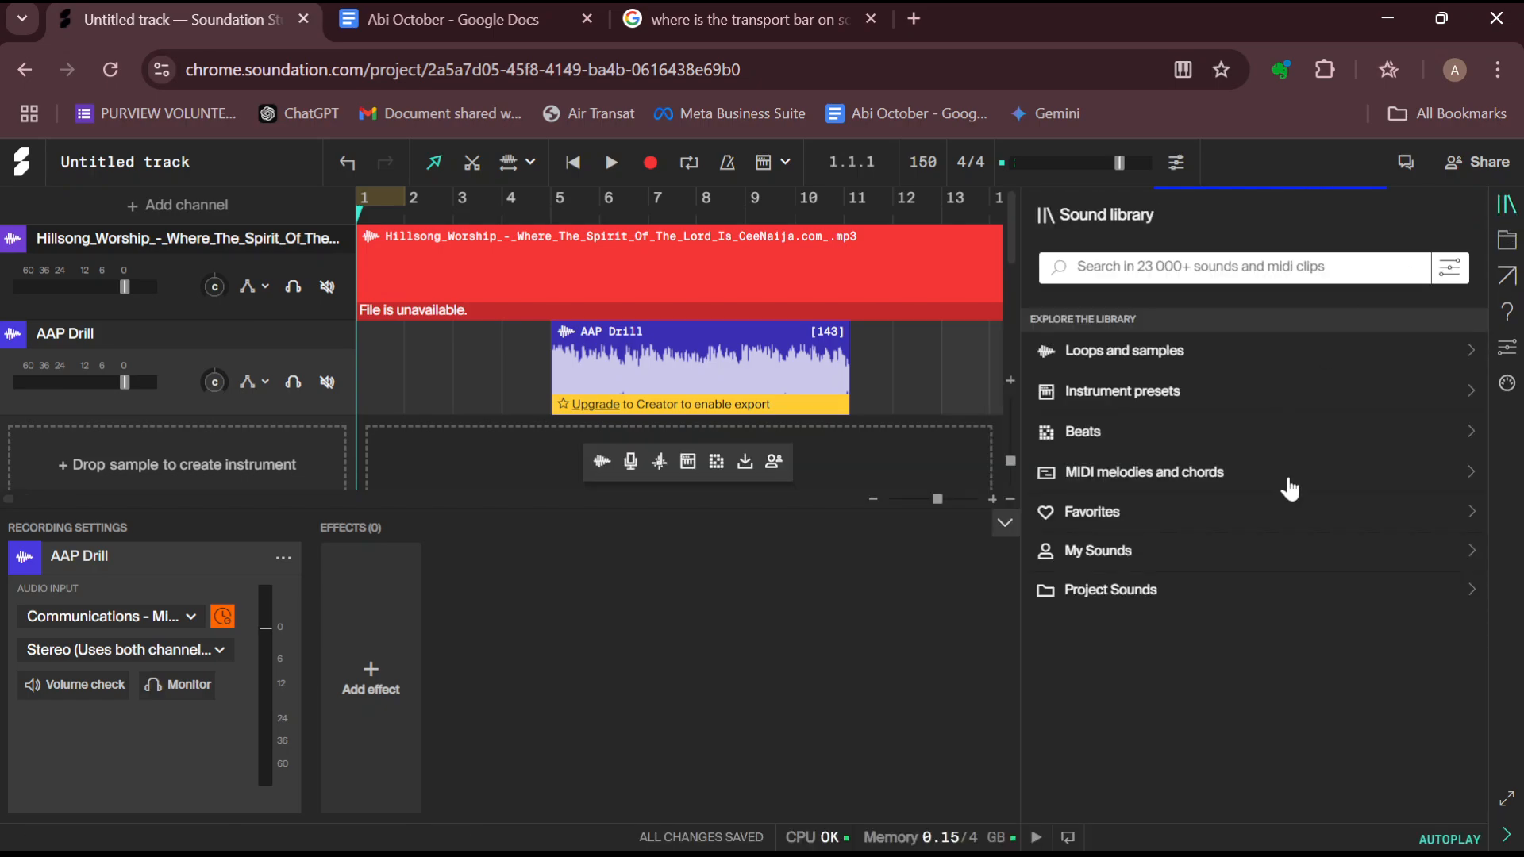
click(1184, 268)
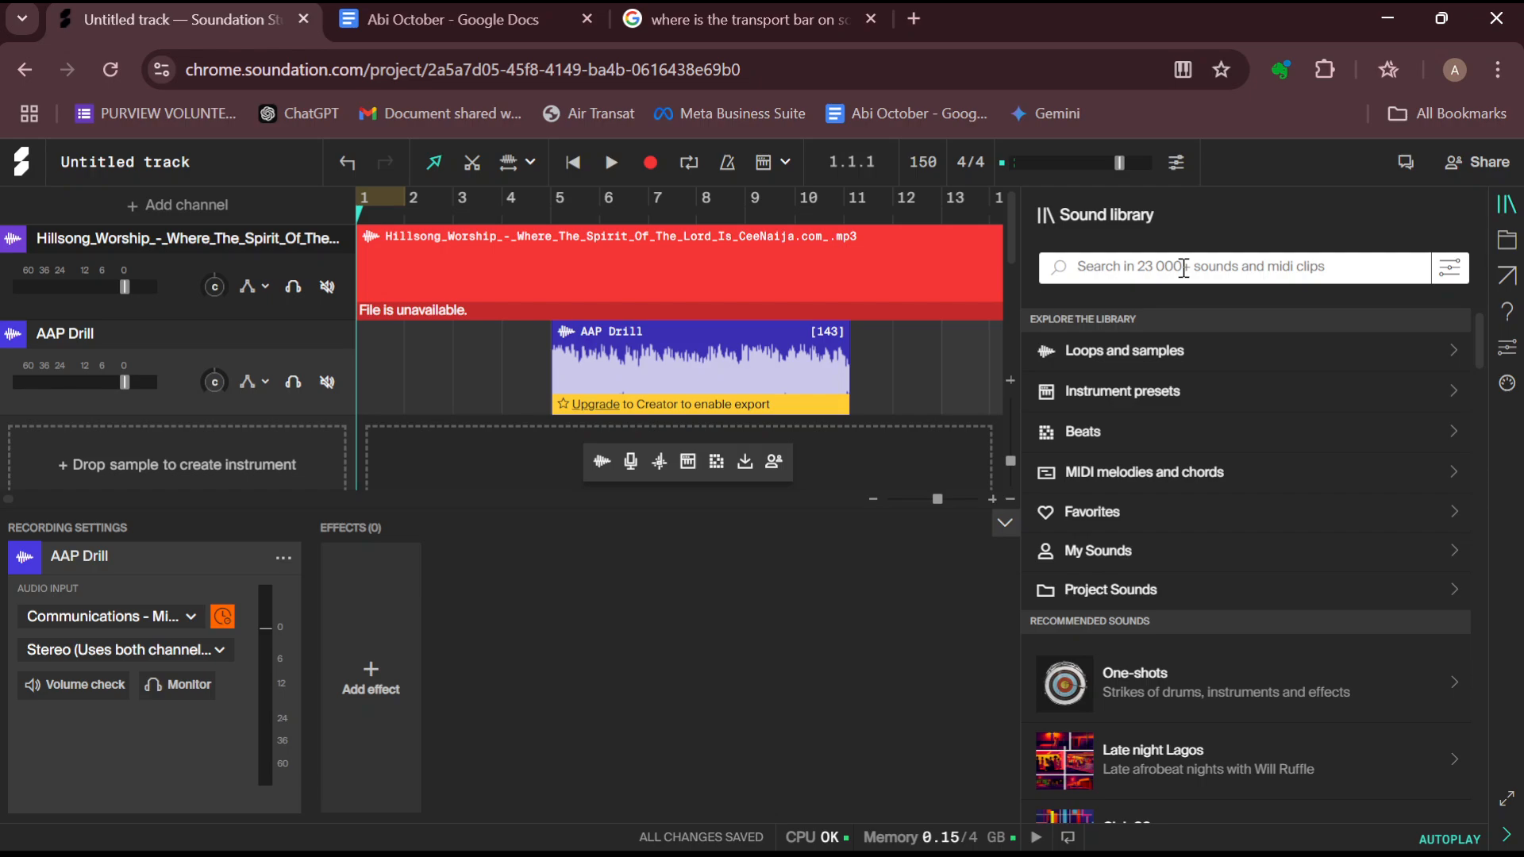
text(bass)
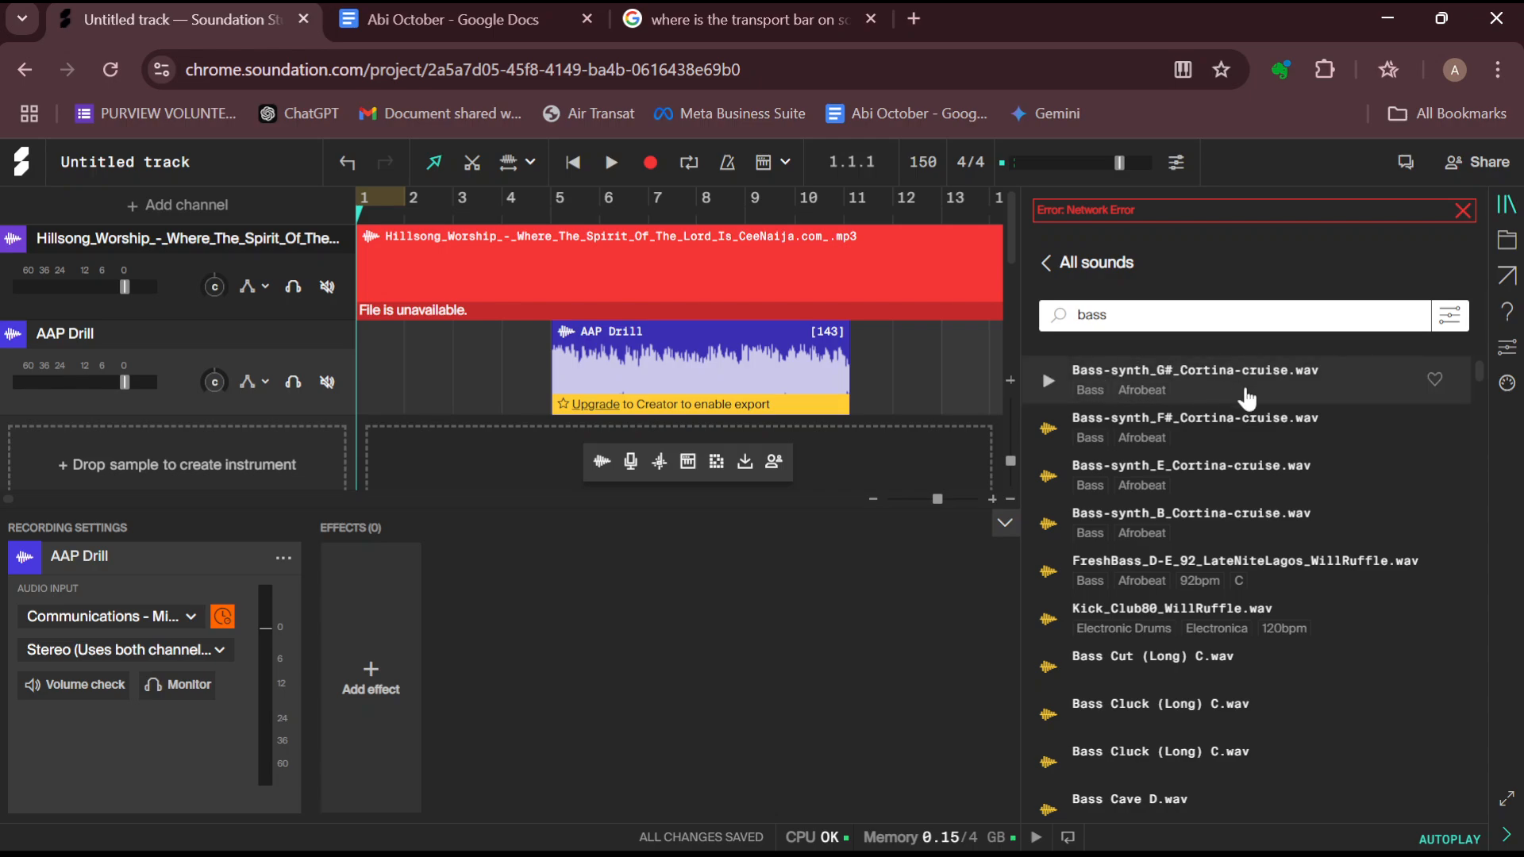
drag(1260, 397, 846, 384)
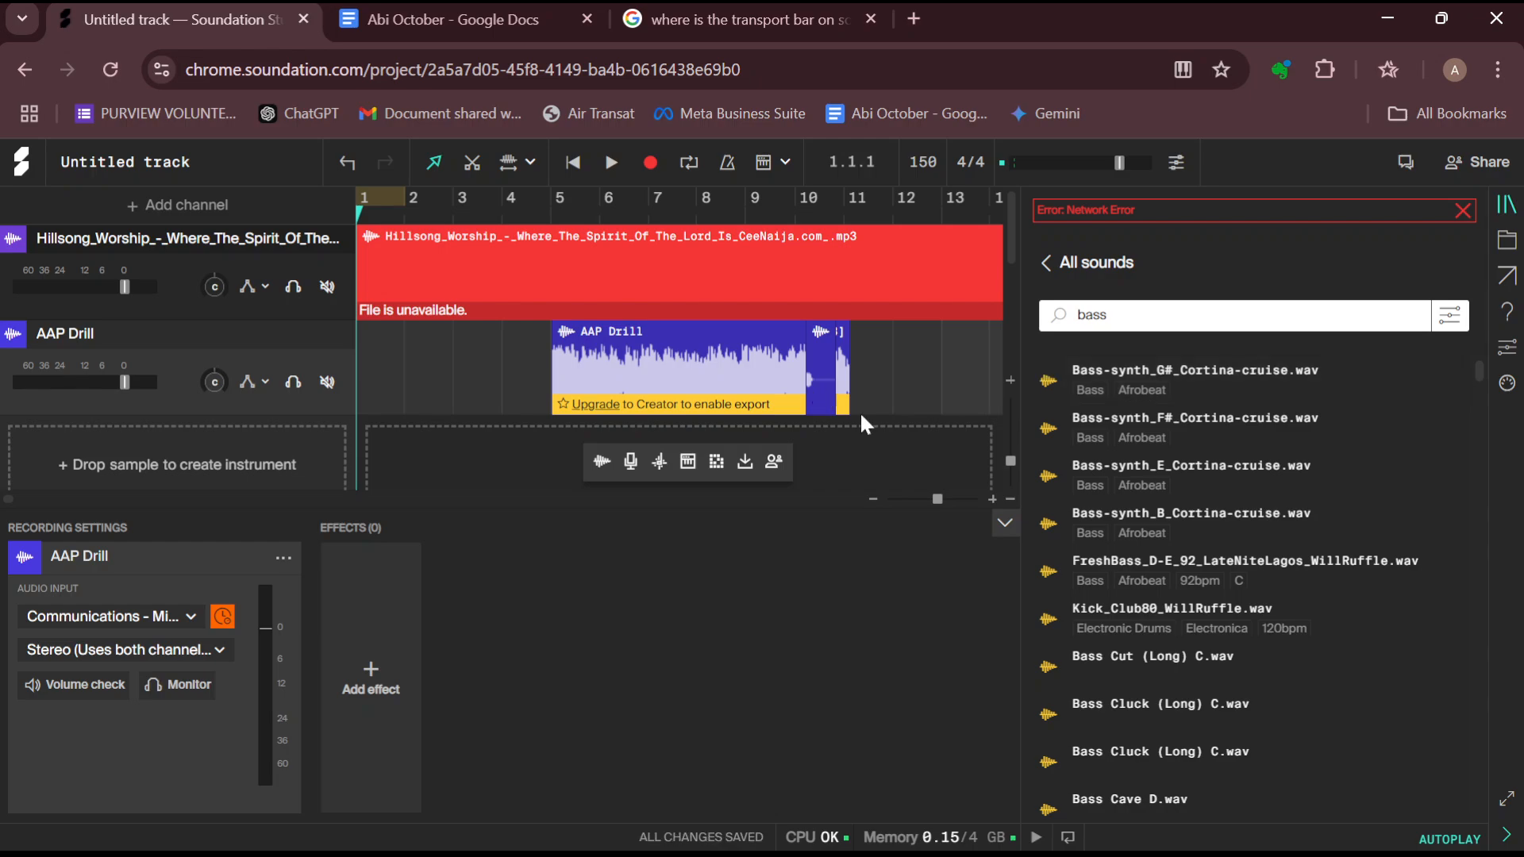
Add a Beatmaker instrument channel and close the sound library
click(881, 431)
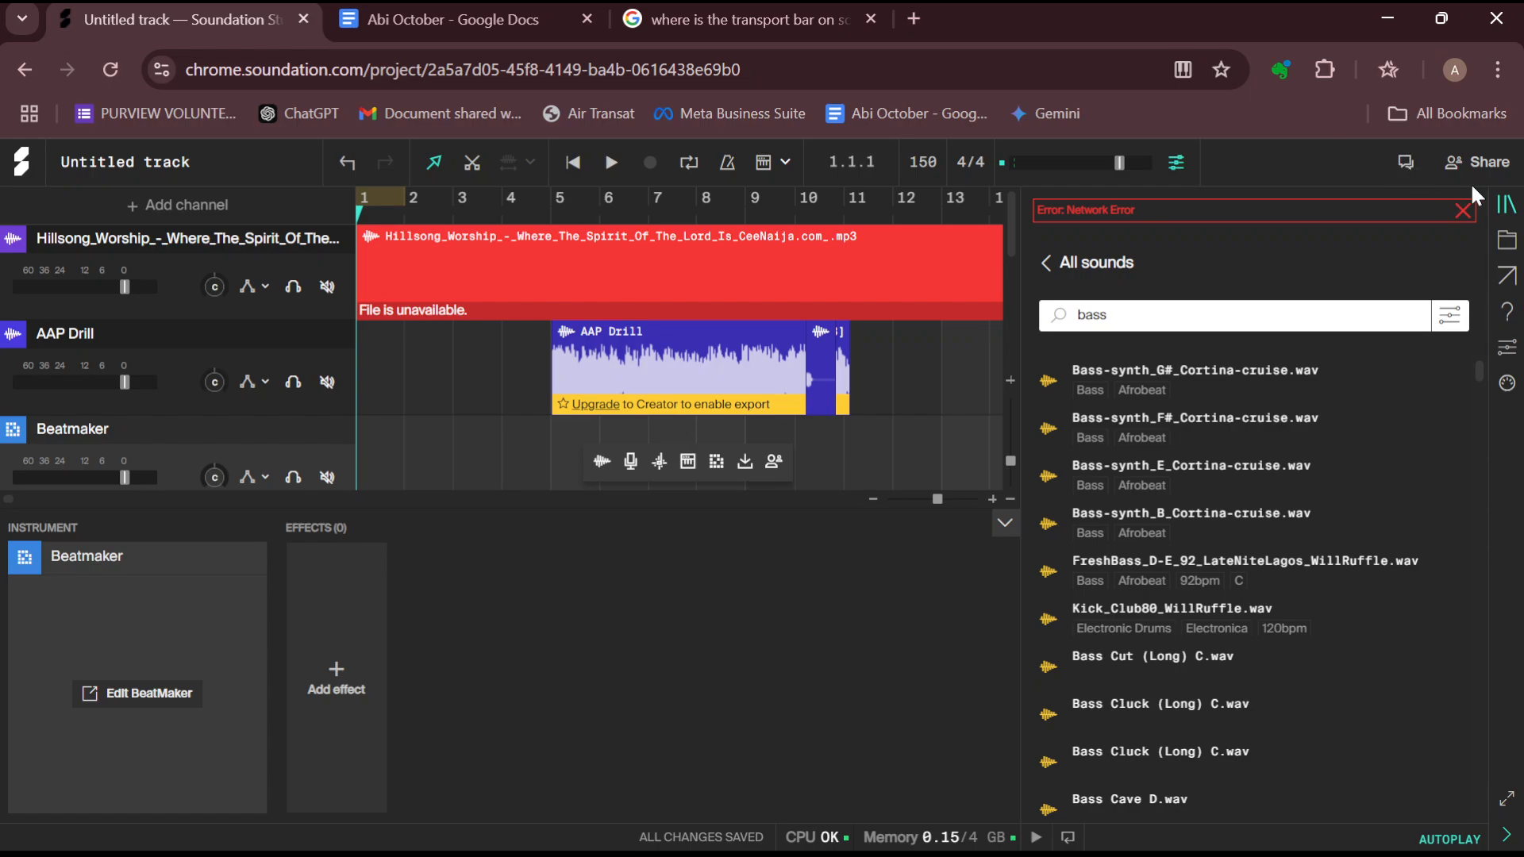
click(1507, 205)
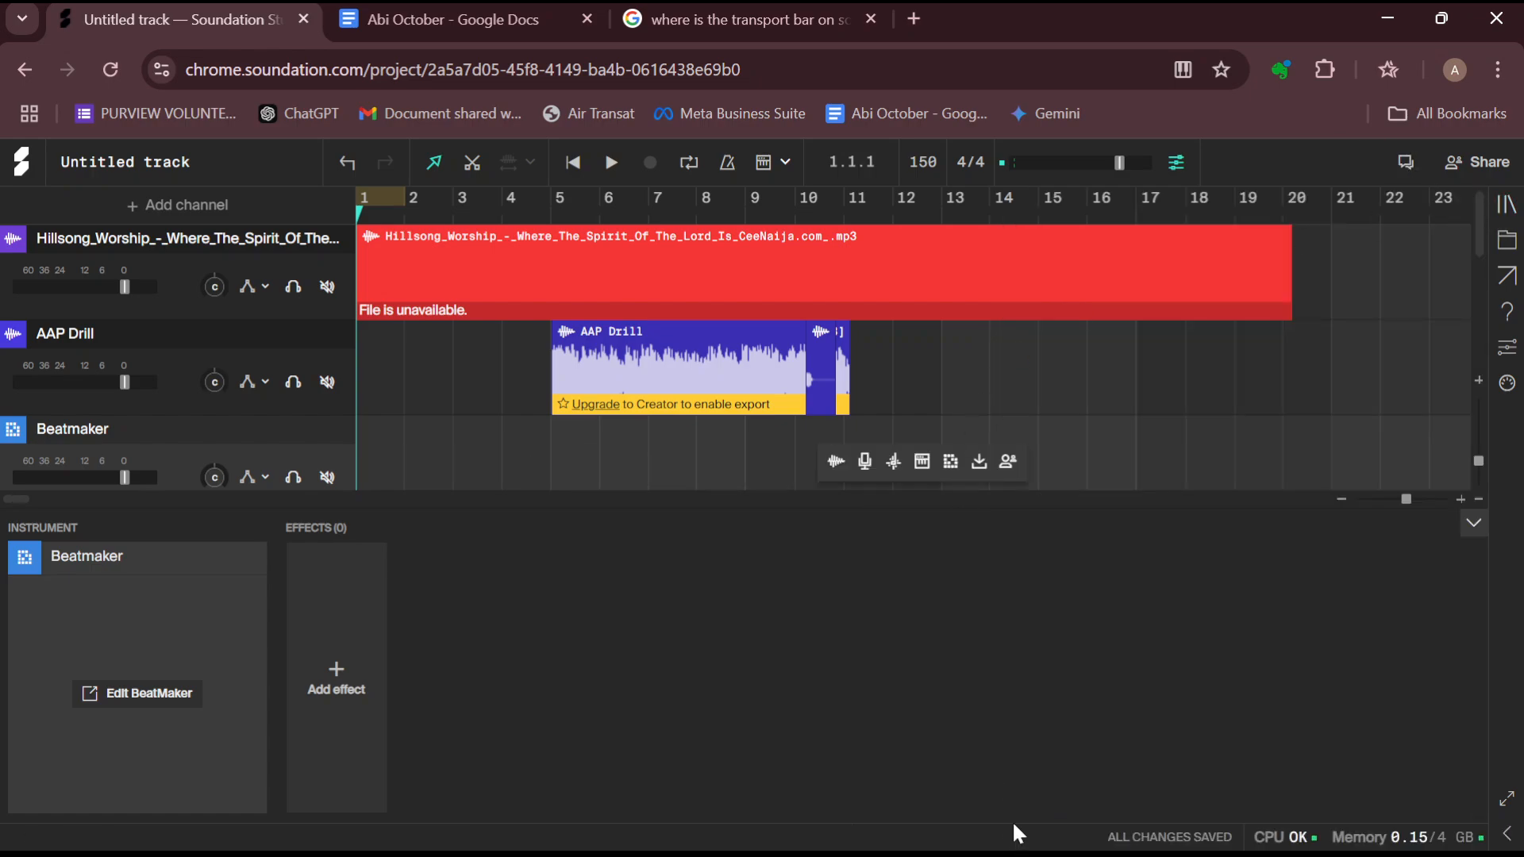
click(1000, 855)
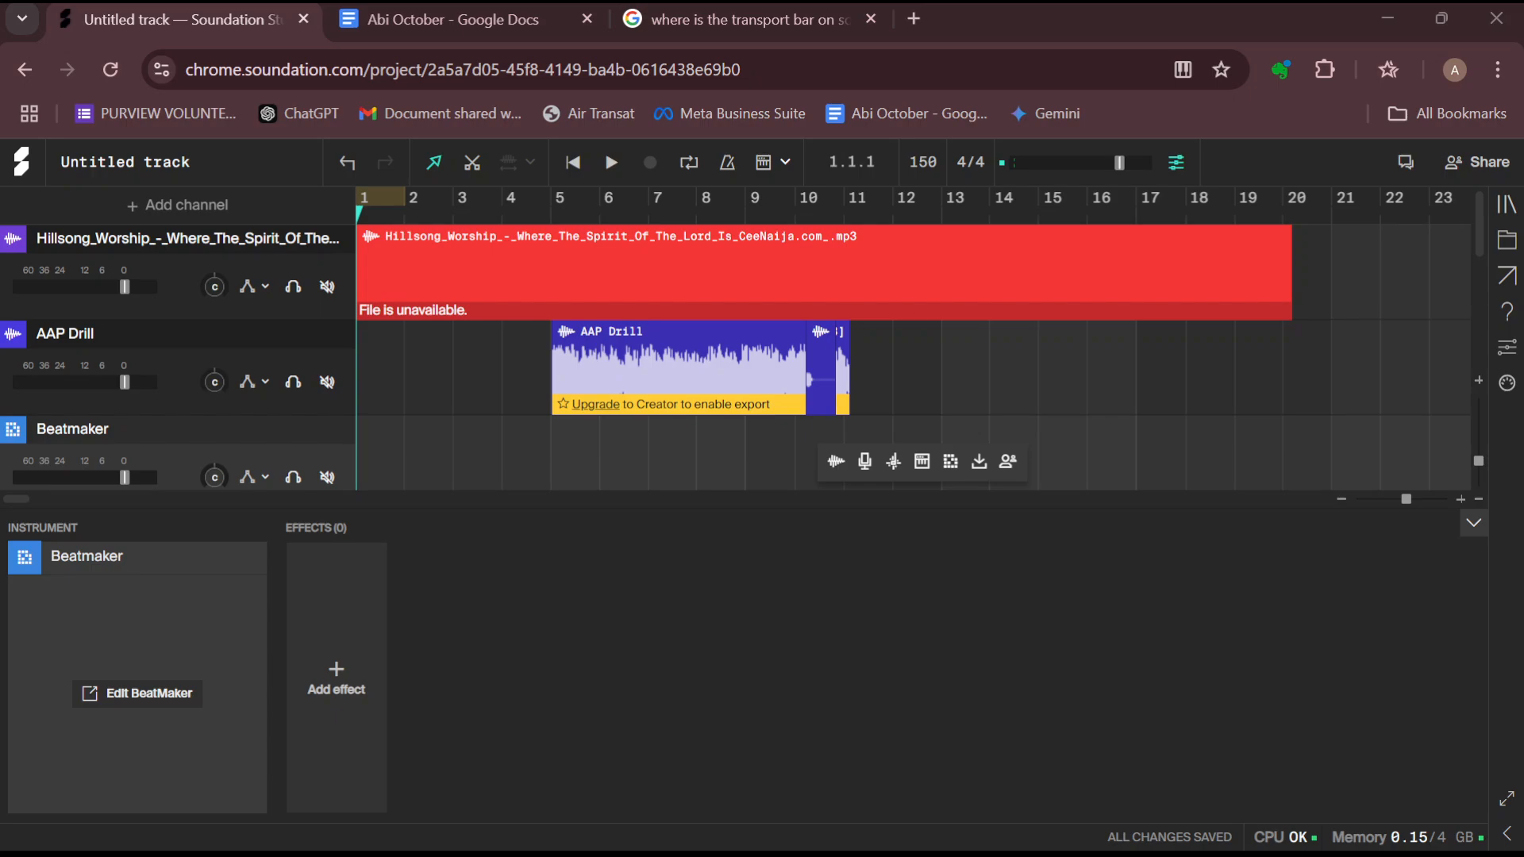
scroll(736, 357, down, 4)
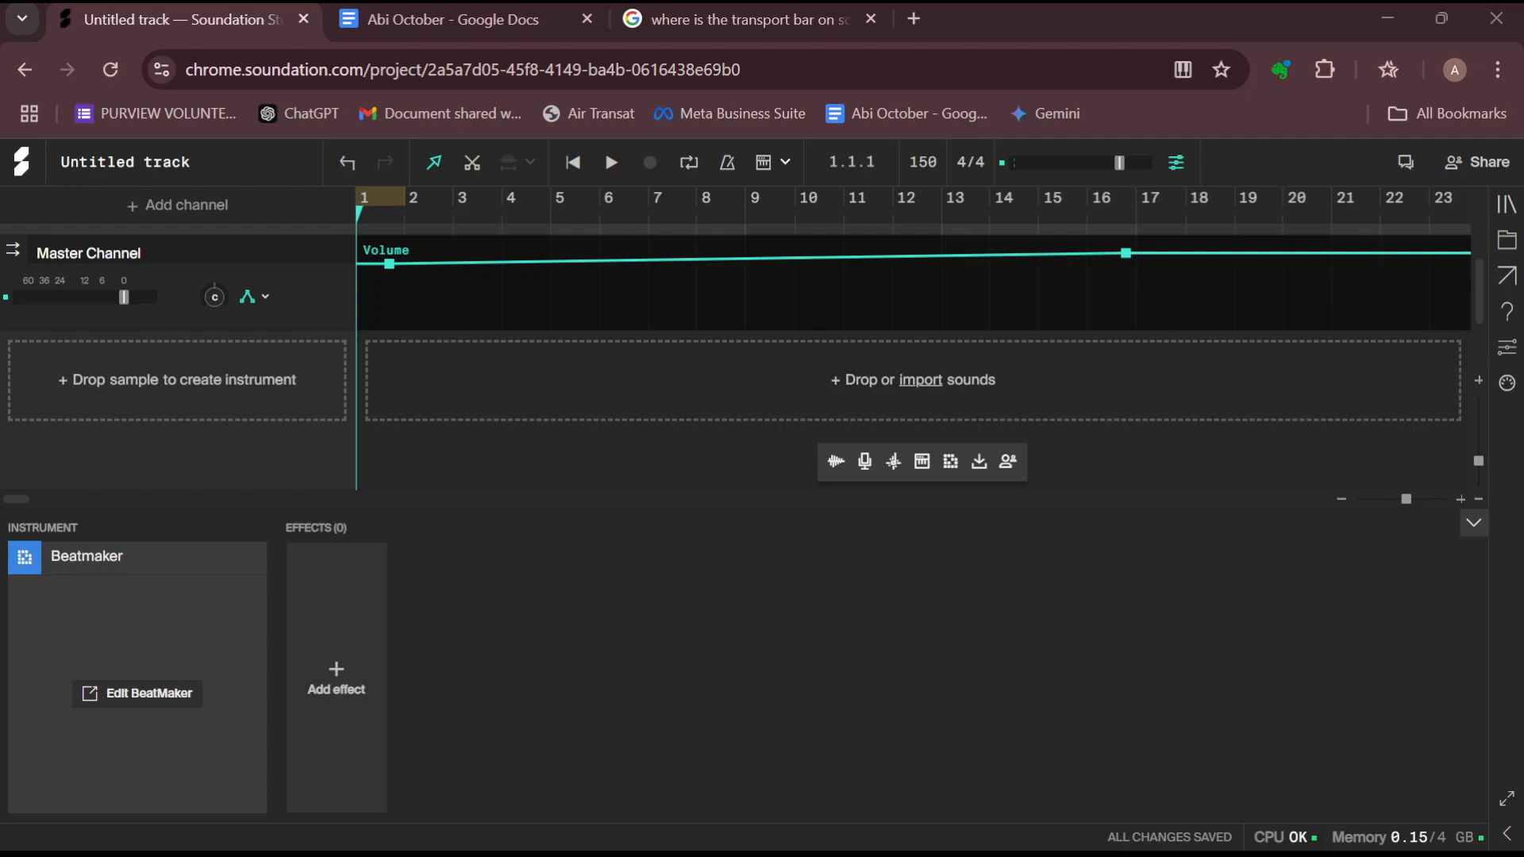
scroll(736, 357, up, 4)
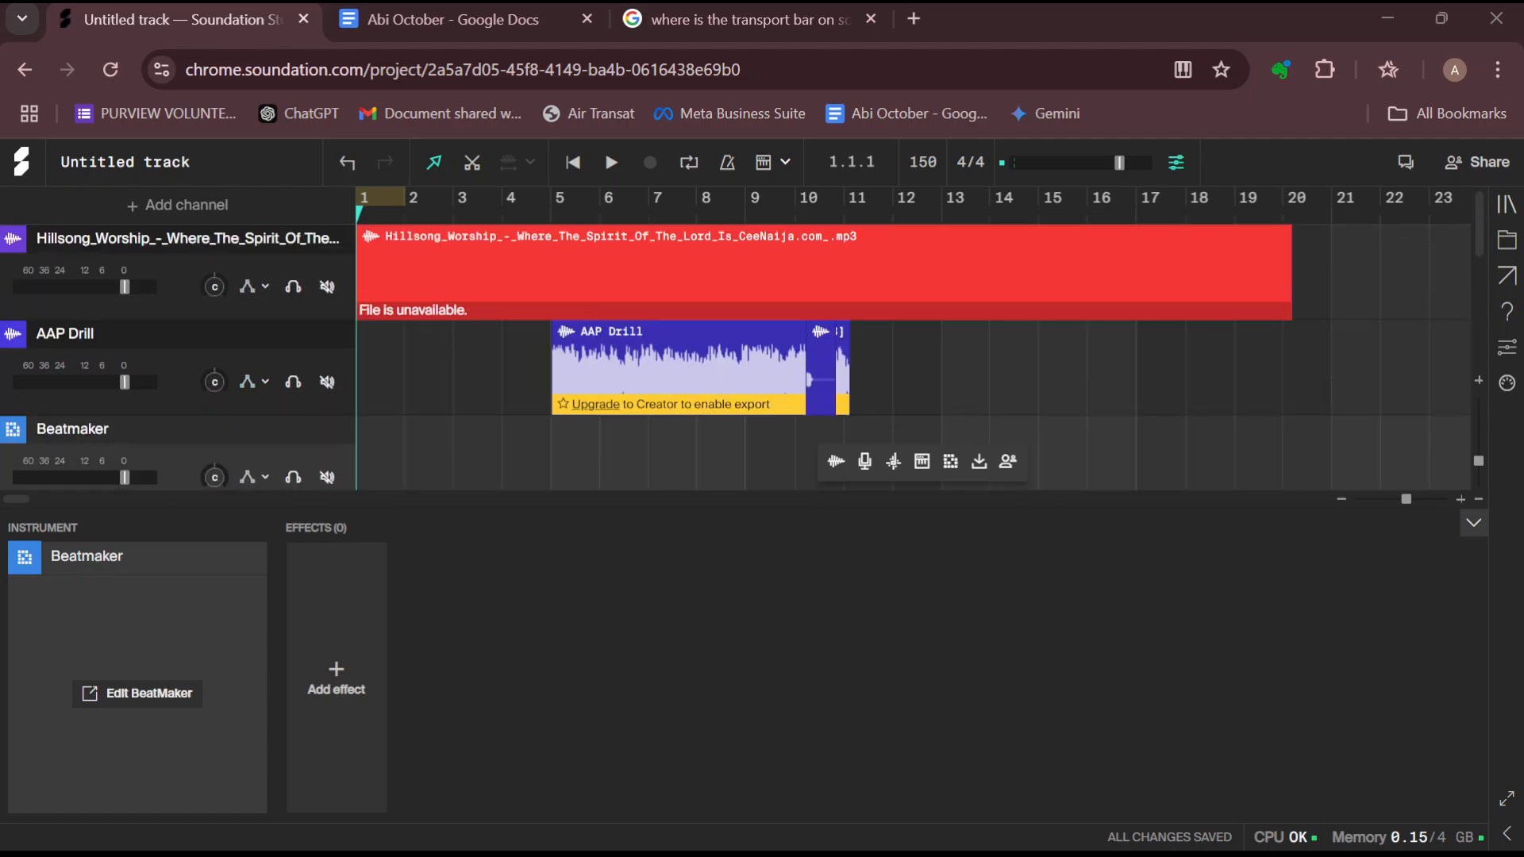
Add a Distortion effect to the Beatmaker channel and raise its Gain to 36%
click(307, 692)
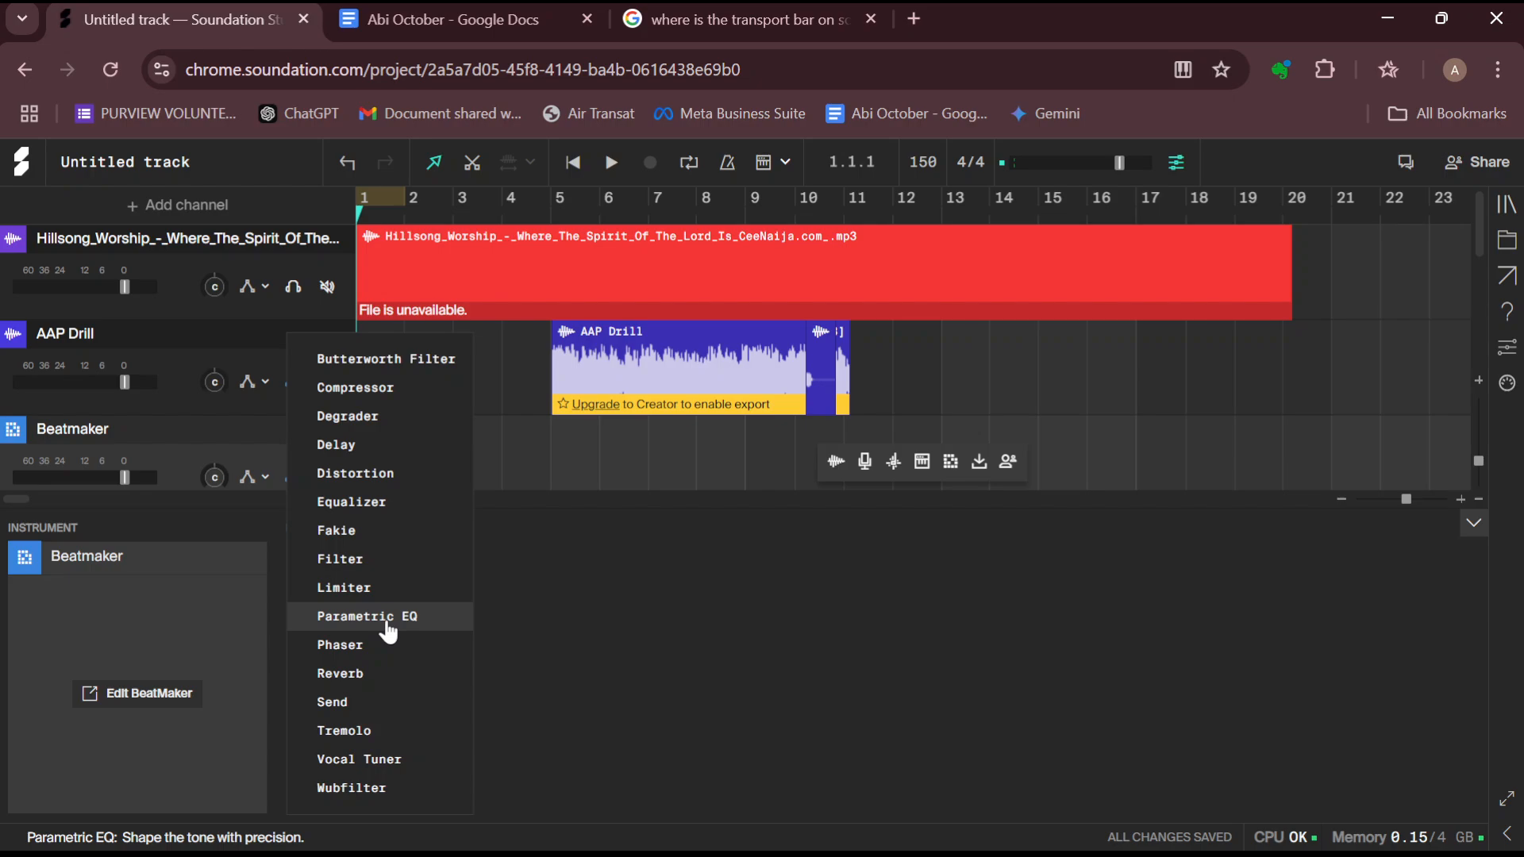
click(371, 474)
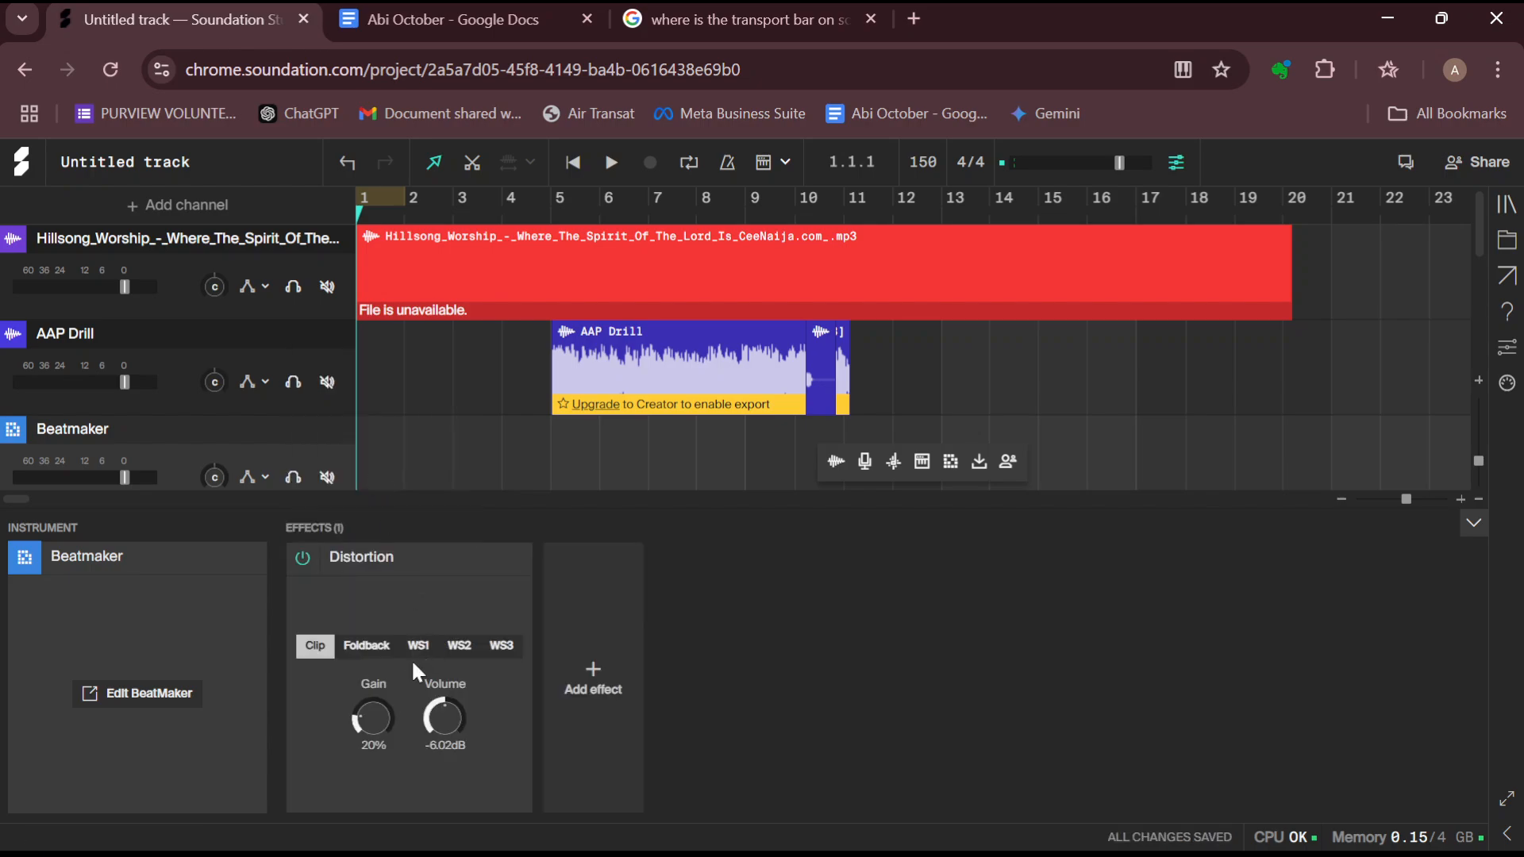
drag(377, 725, 378, 697)
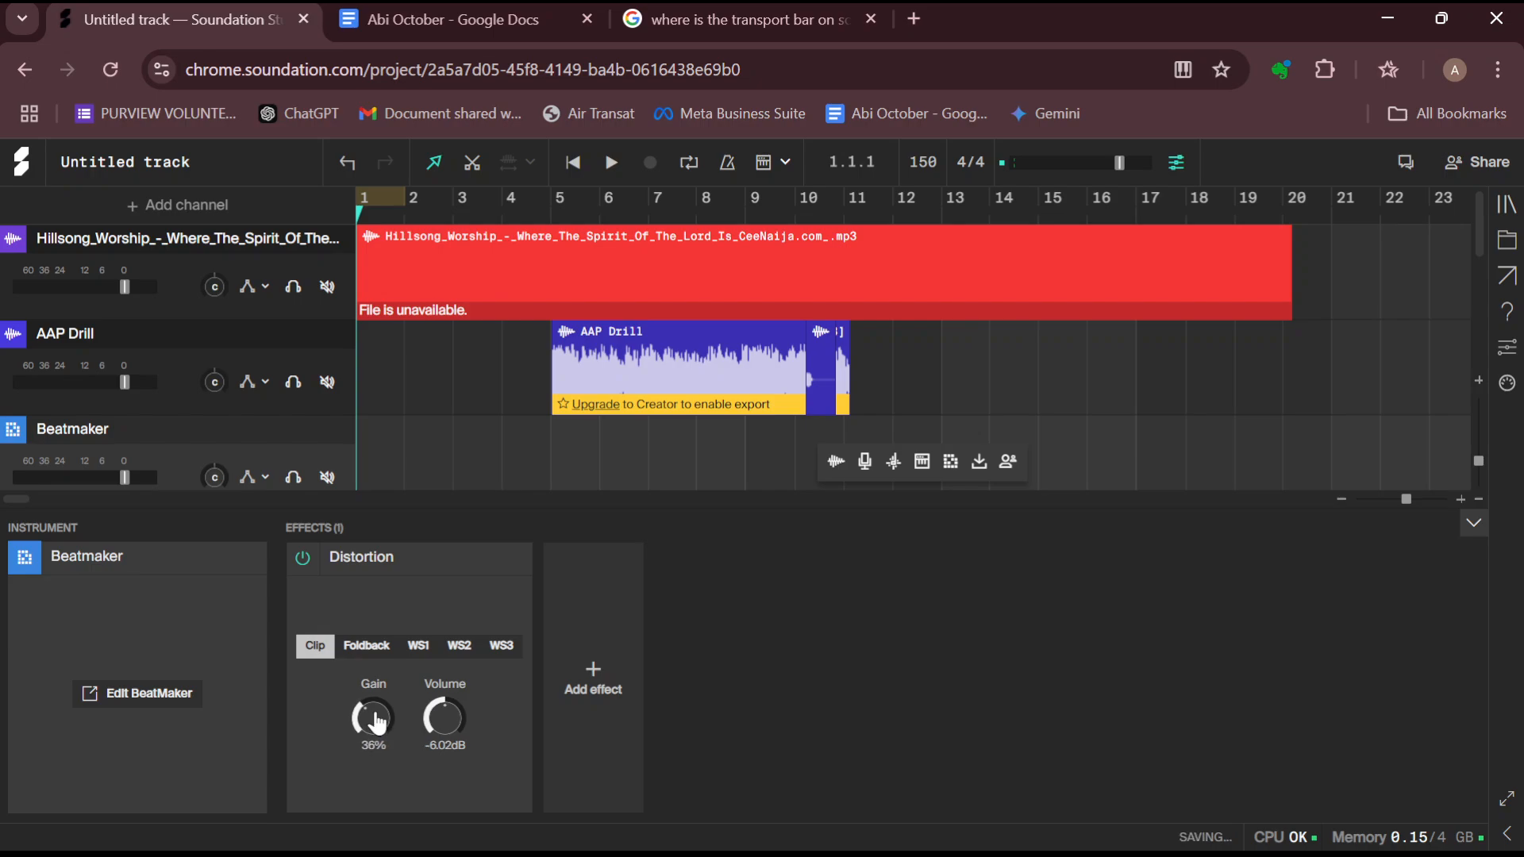
Lower the volume faders of the Hillsong worship track and the AAP Drill track
click(1010, 855)
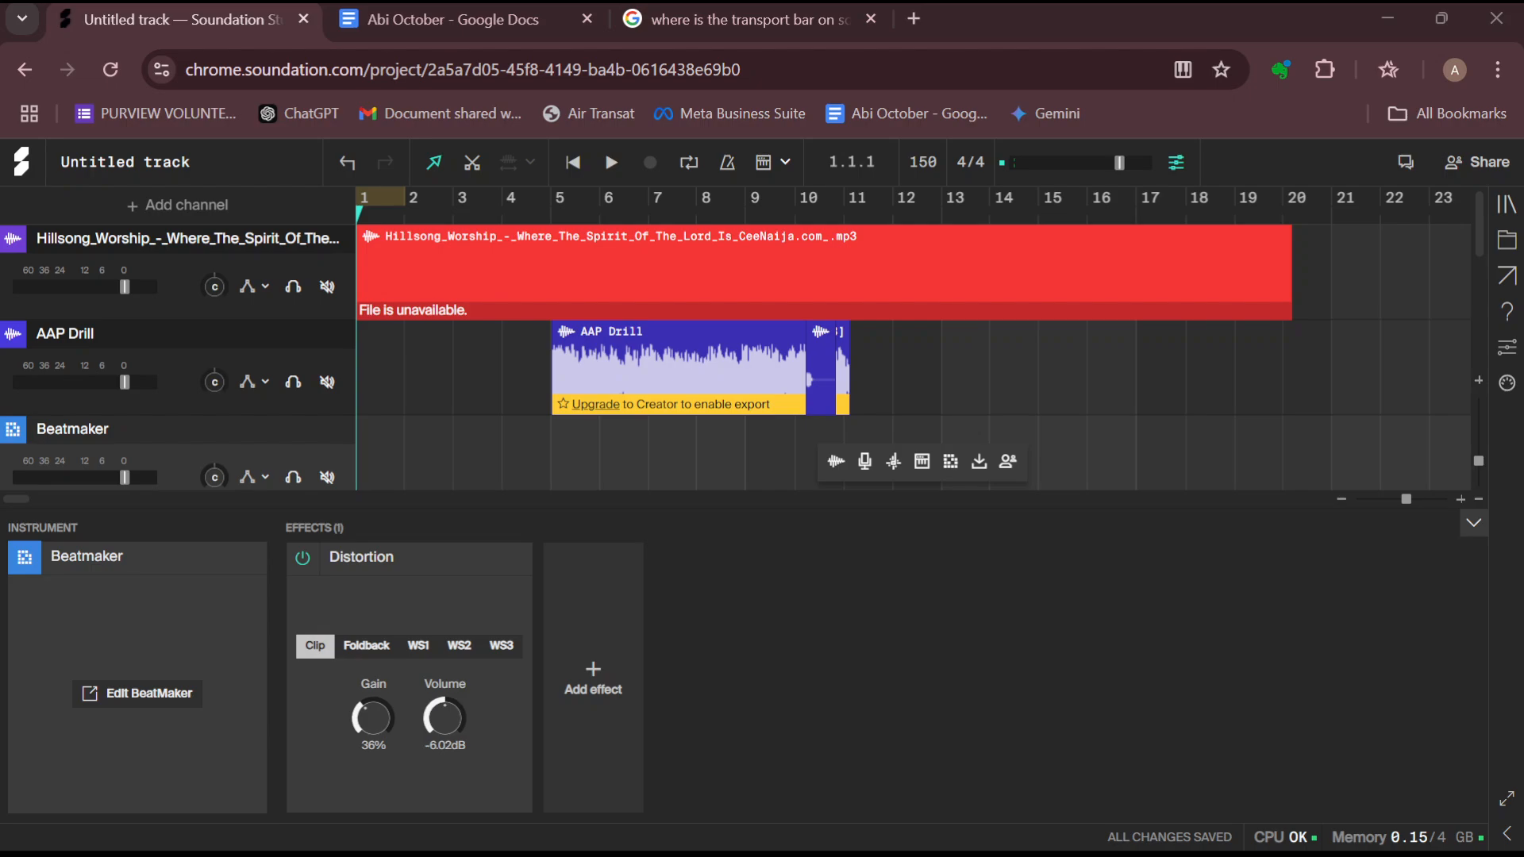
drag(125, 287, 75, 286)
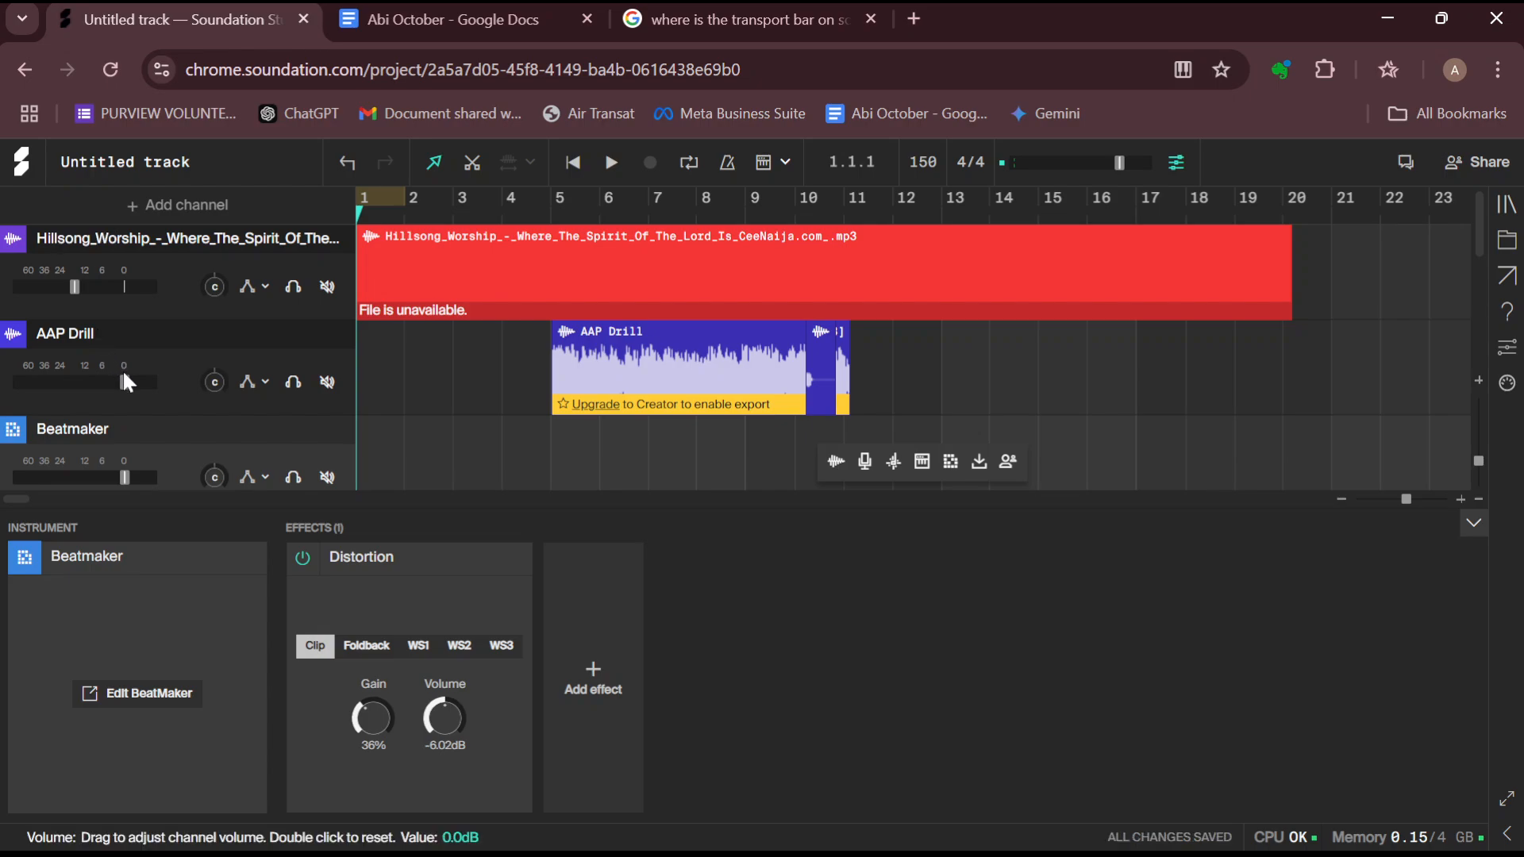
mouse_move(122, 370)
drag(125, 383, 76, 383)
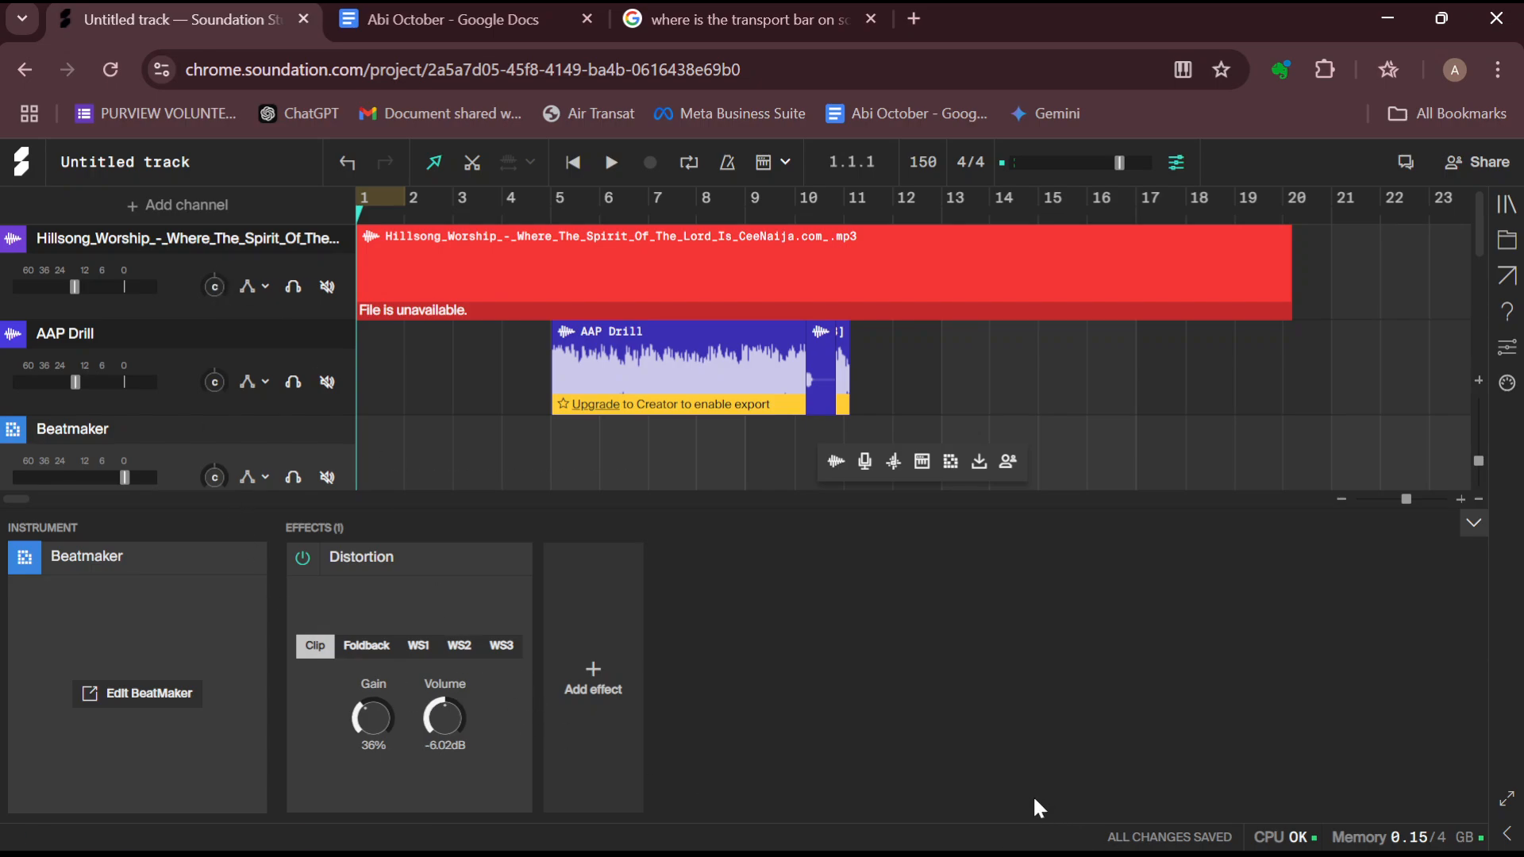
Add a Reverb effect to the Beatmaker channel with its default settings
click(1007, 853)
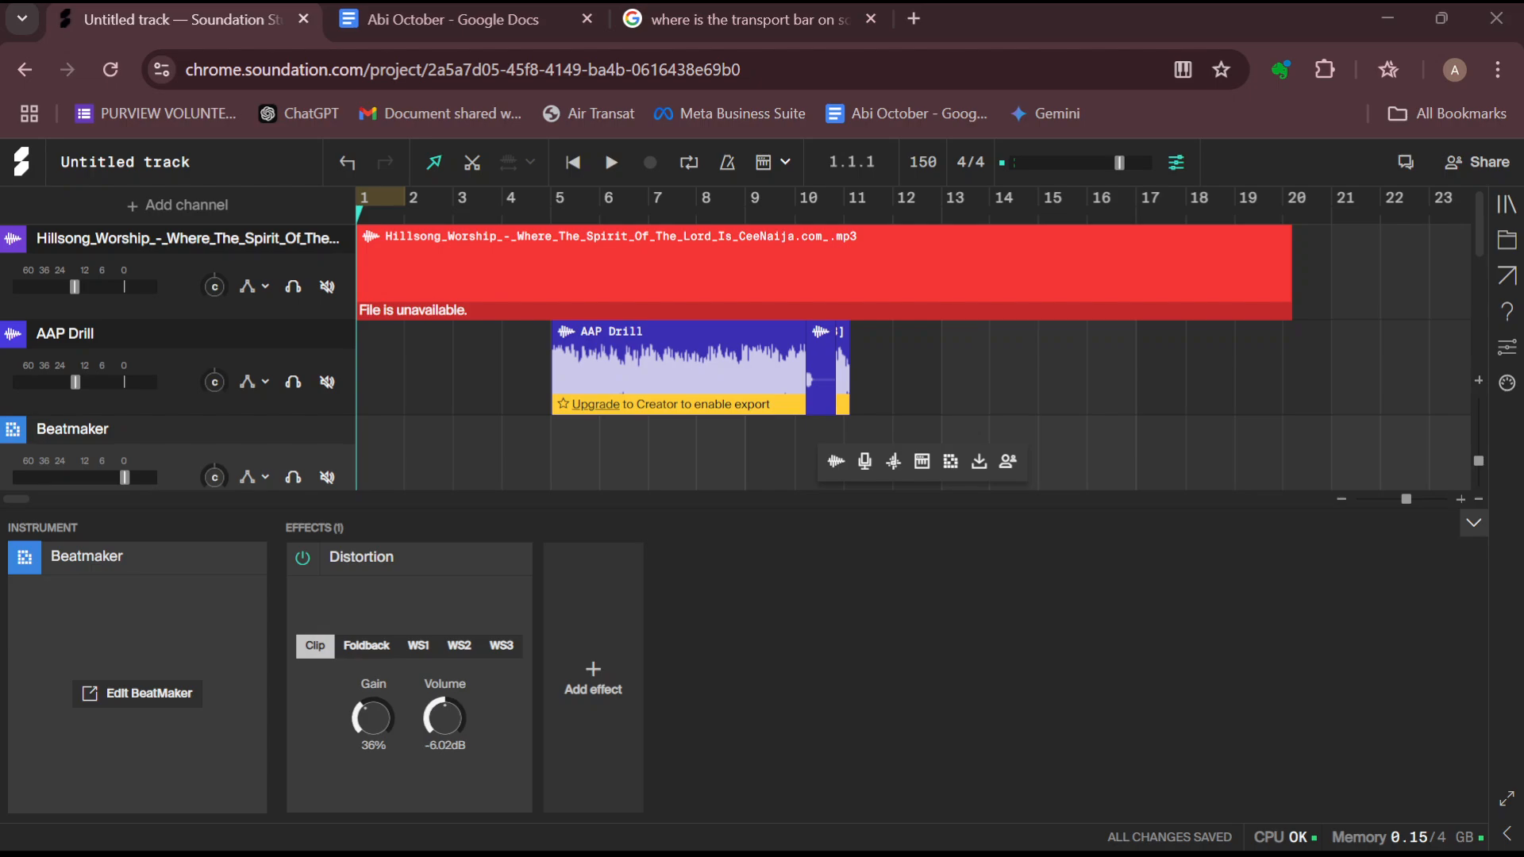
click(607, 679)
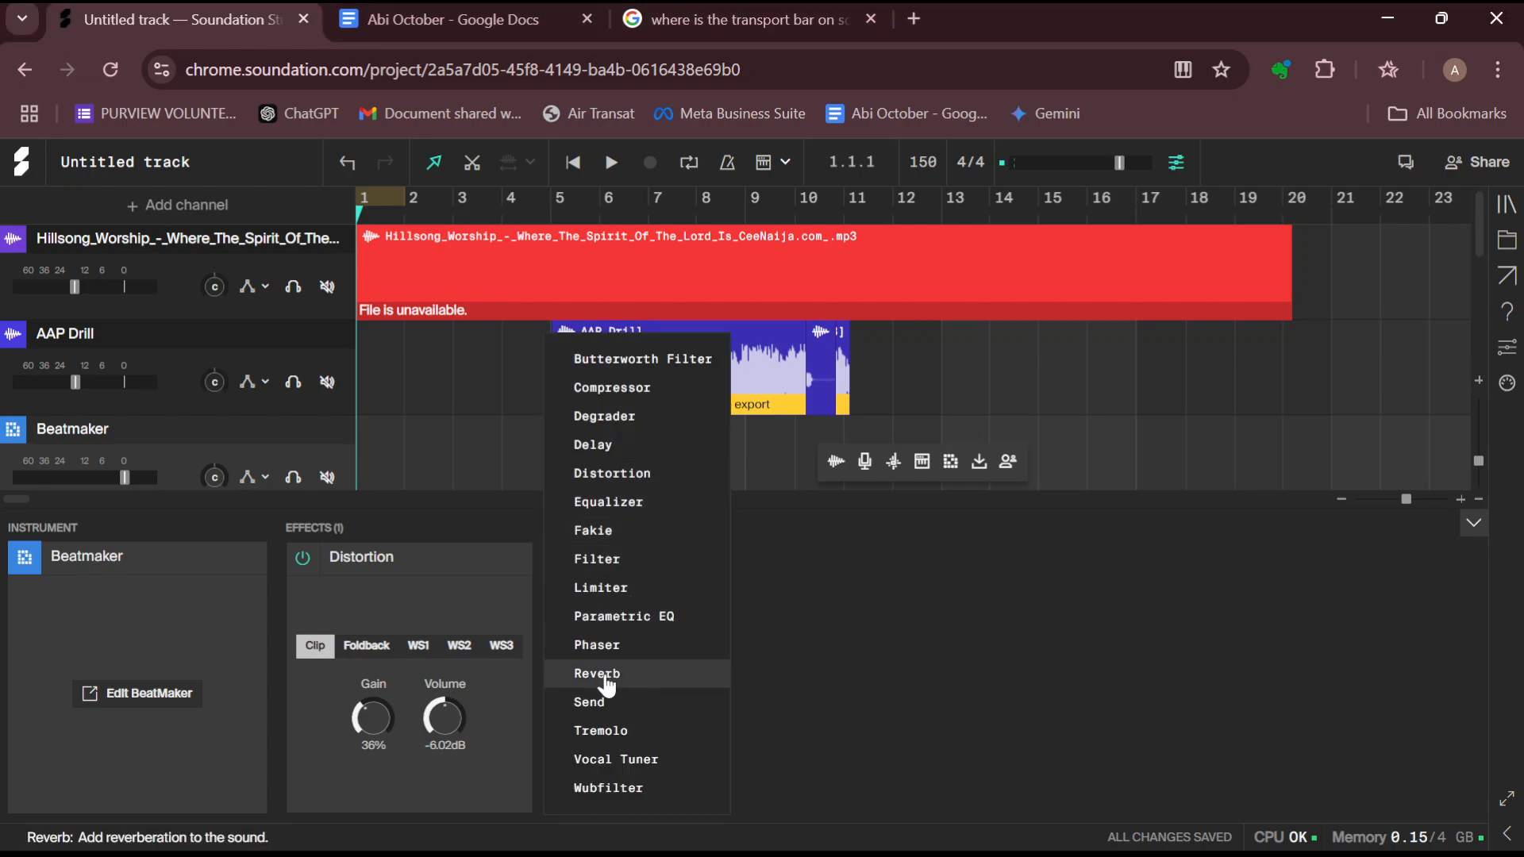
click(635, 679)
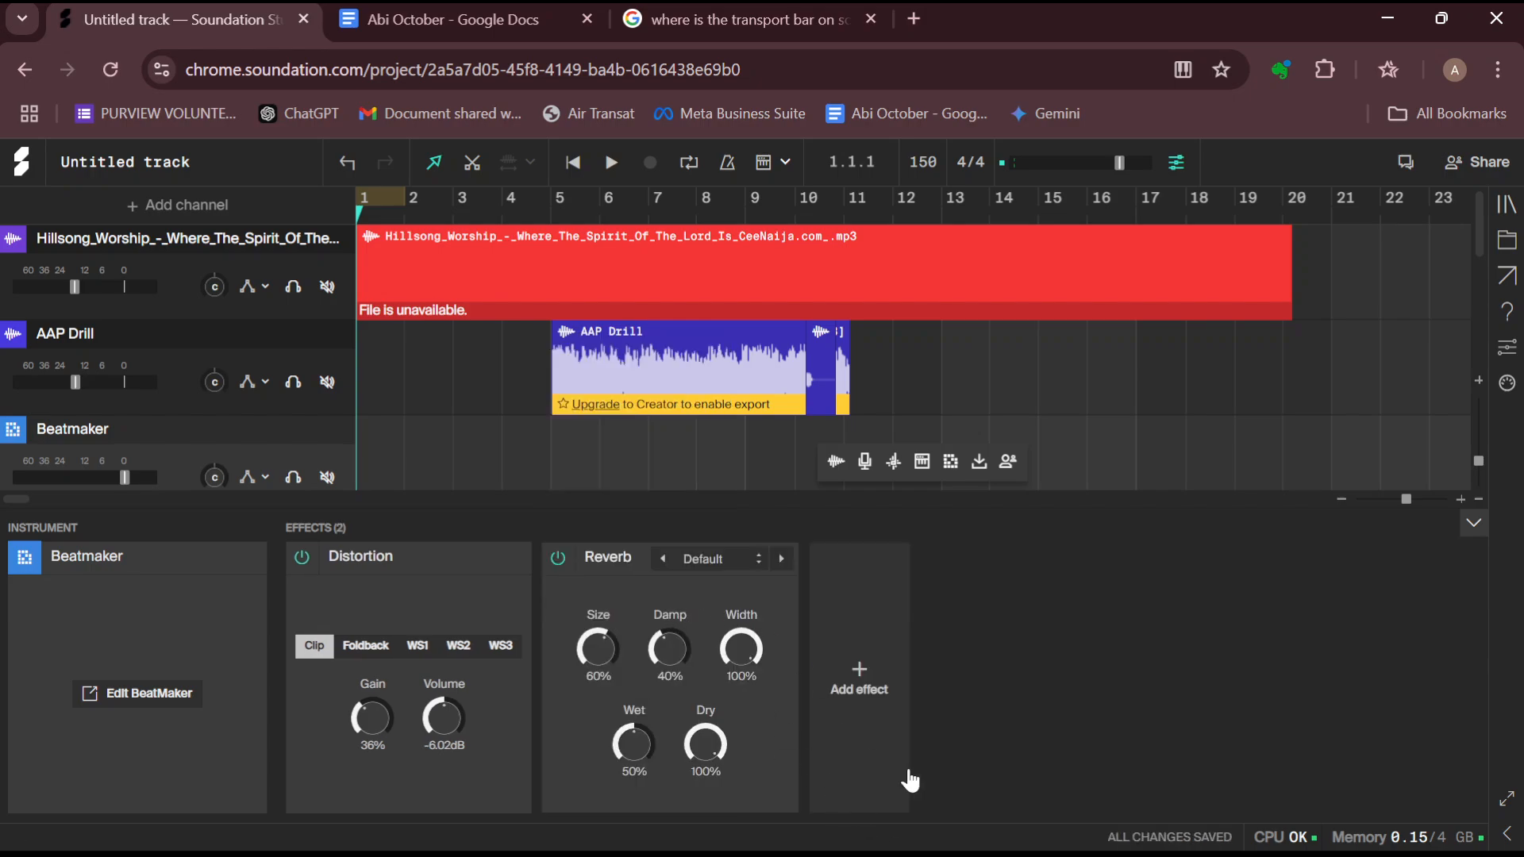
click(997, 831)
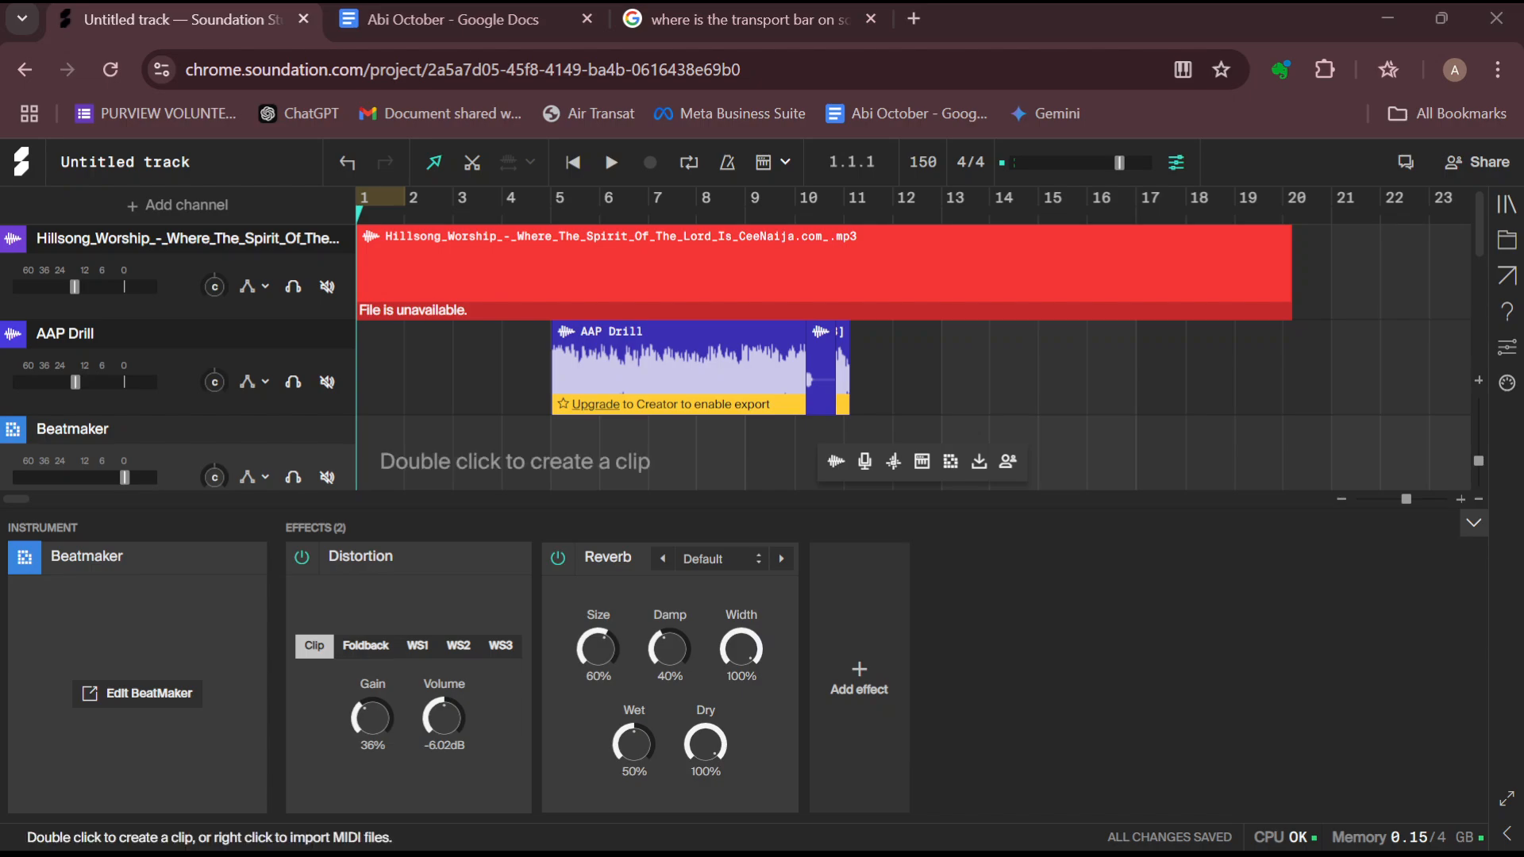
click(564, 533)
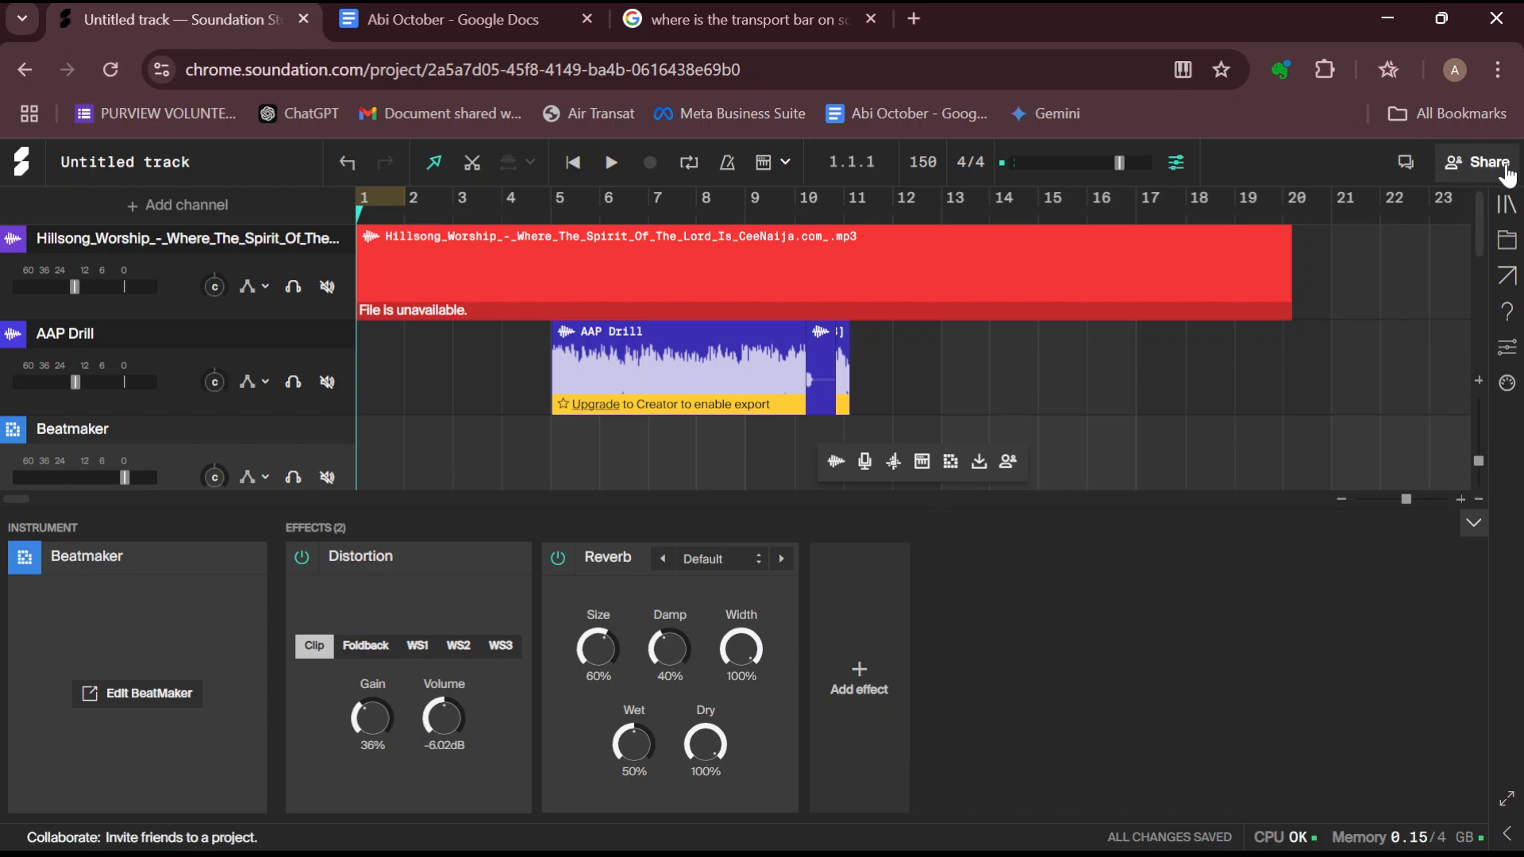
Open the project's collaborator sharing dialog, close it, and return to the dashboard
click(1478, 162)
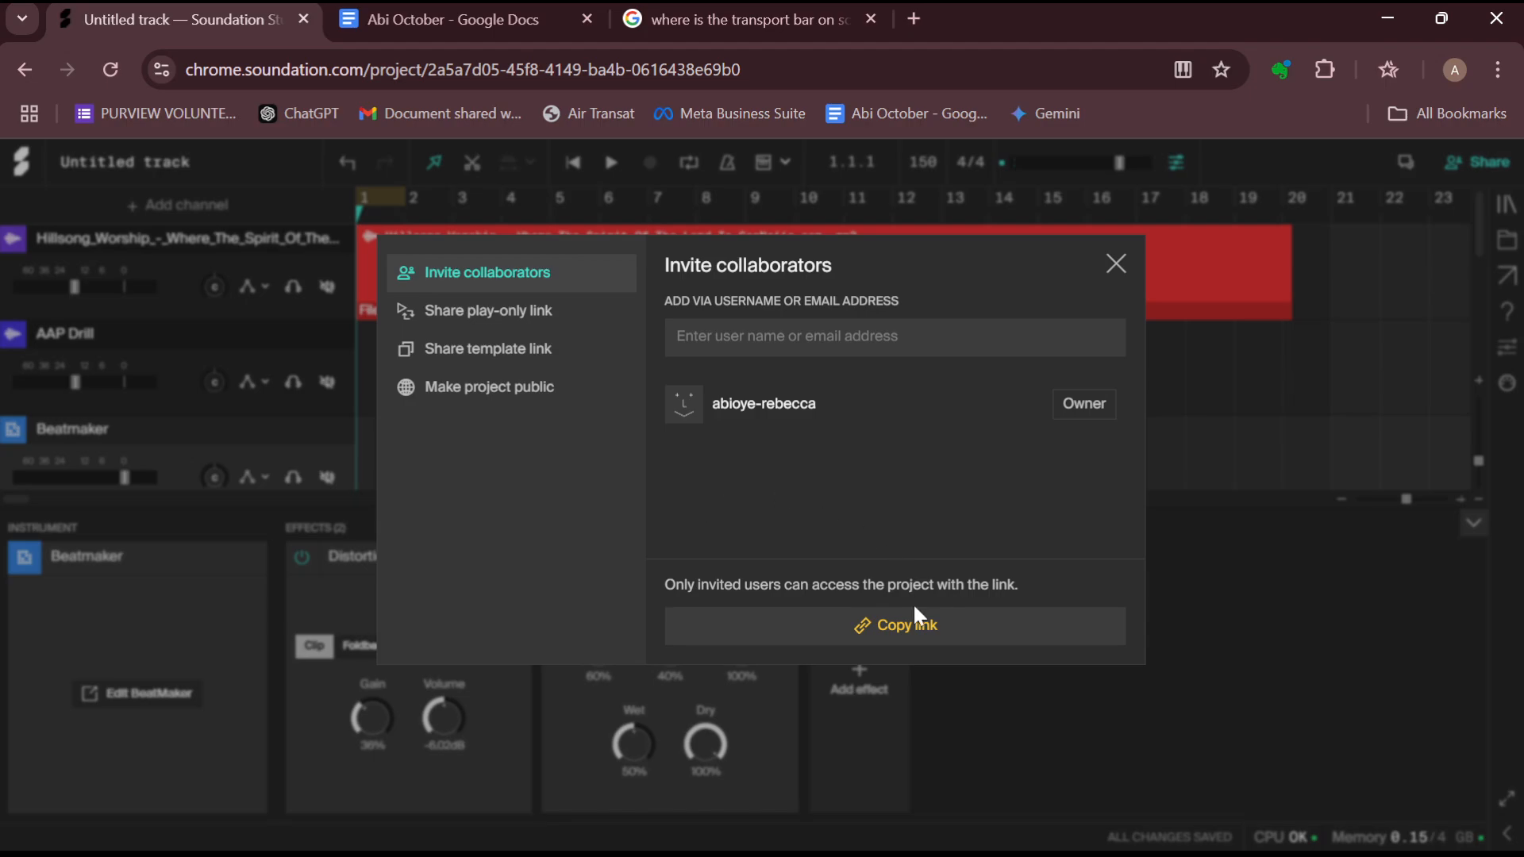
click(1119, 261)
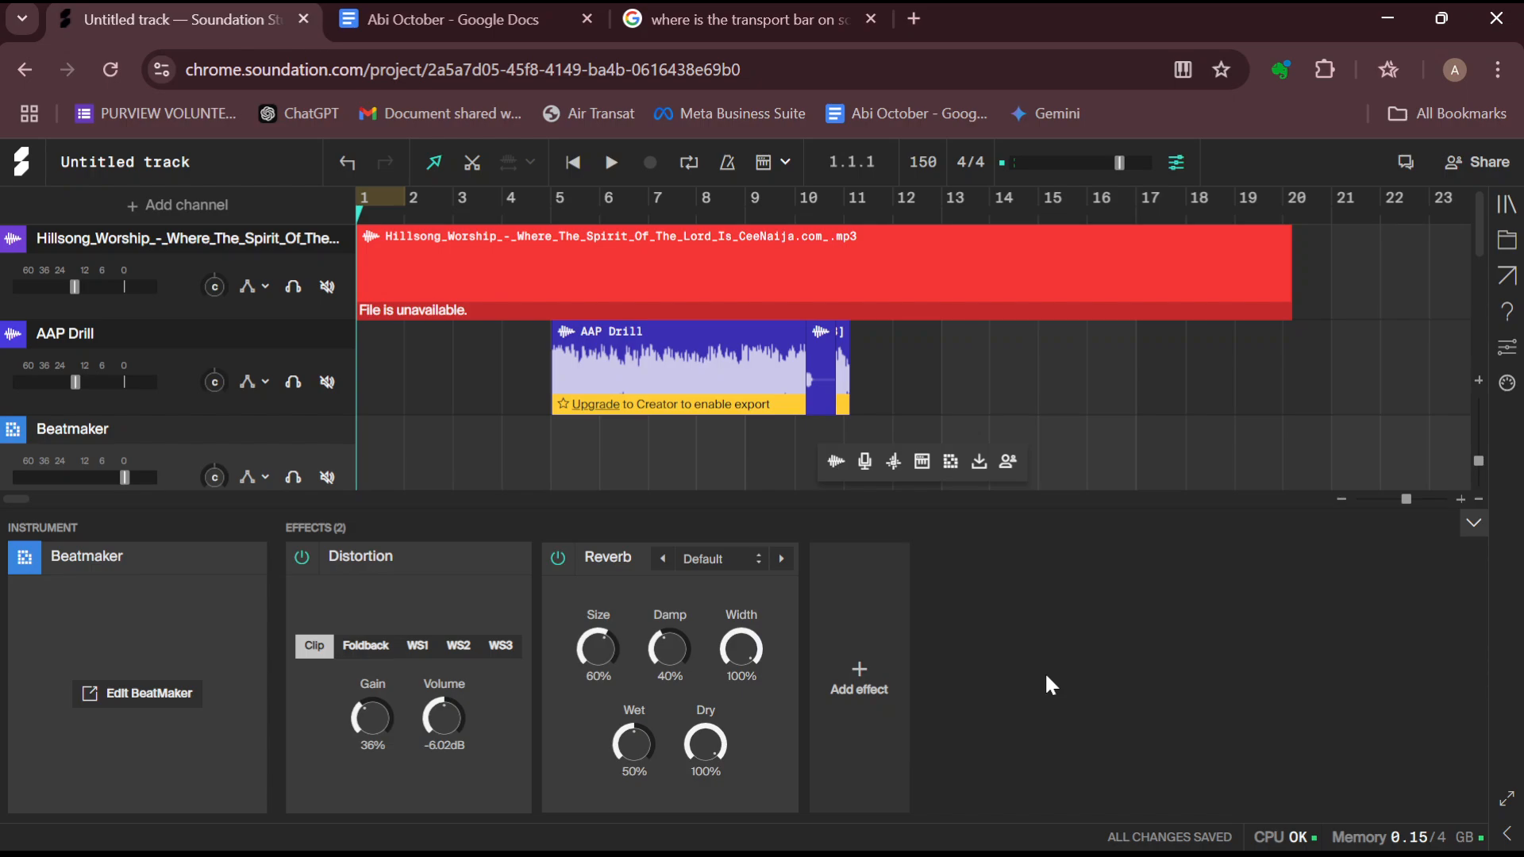
click(21, 167)
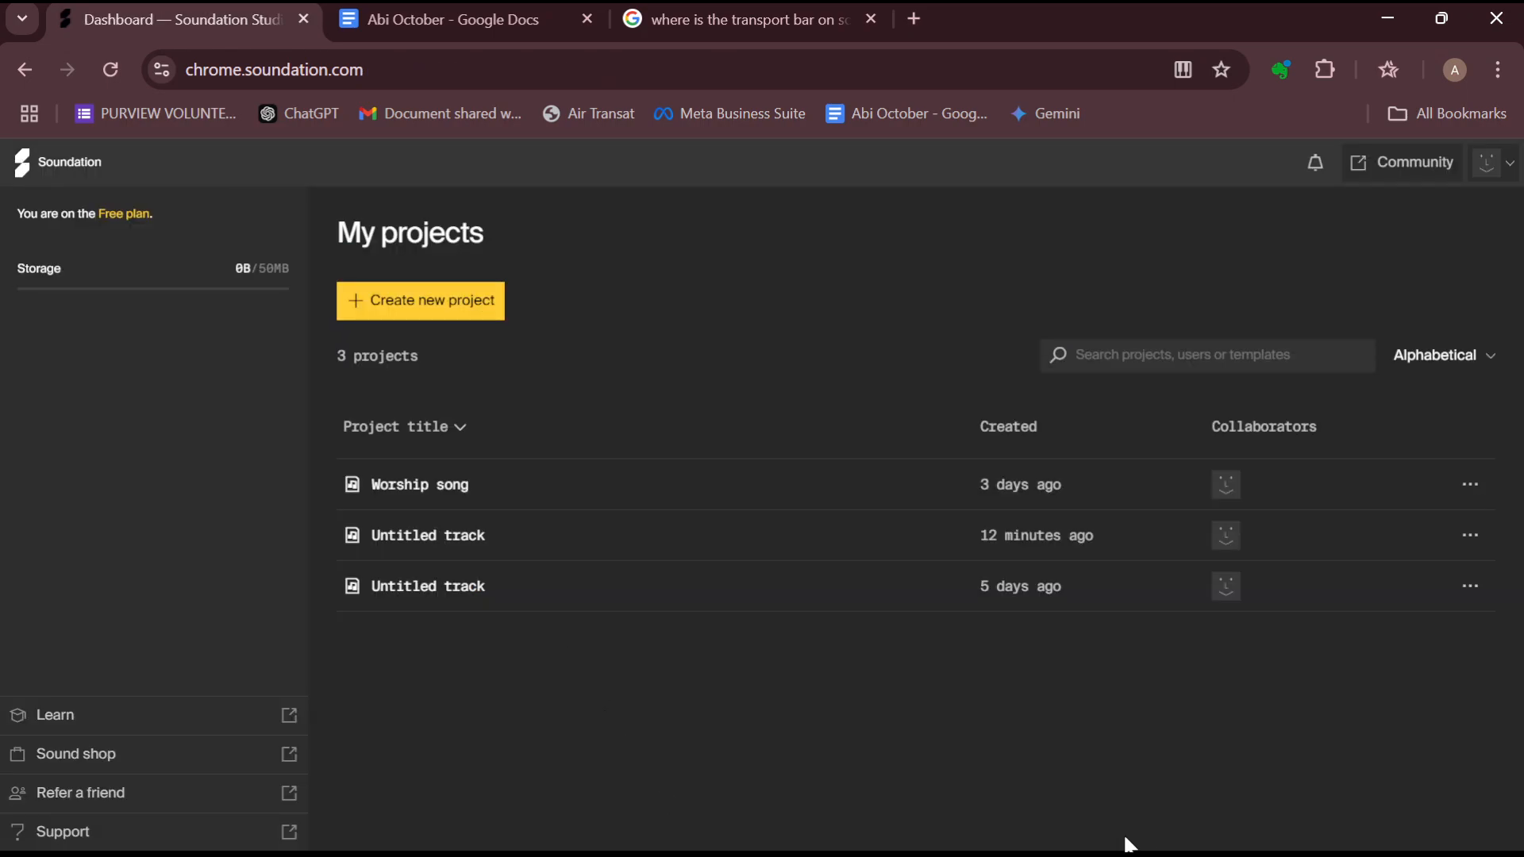